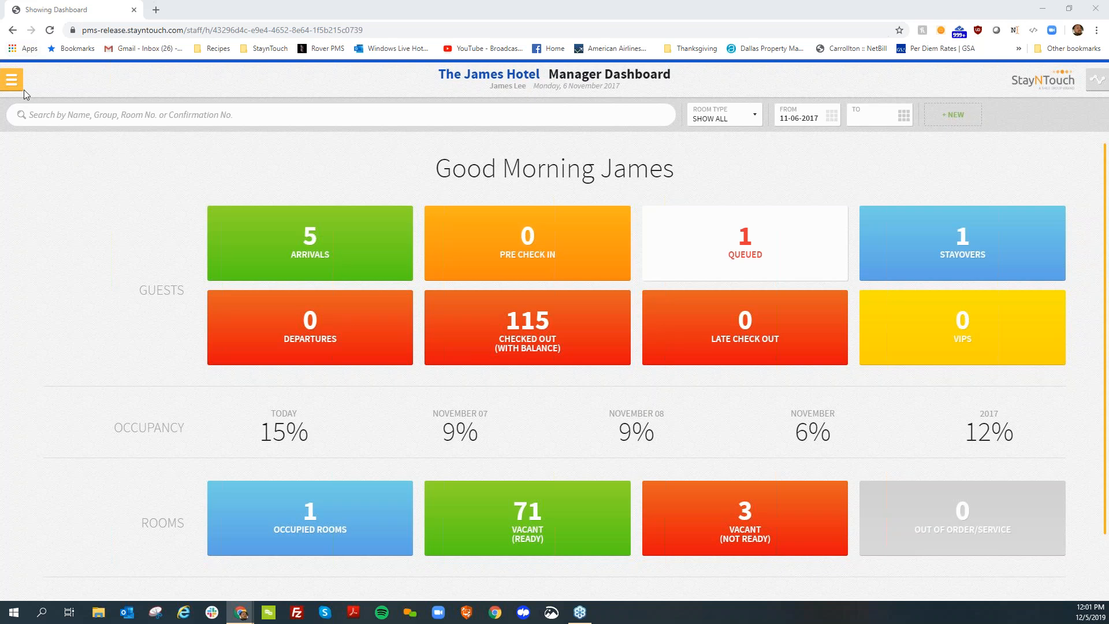
Open the hotel admin settings and search the Rates list for "amazon"
left_click(104, 556)
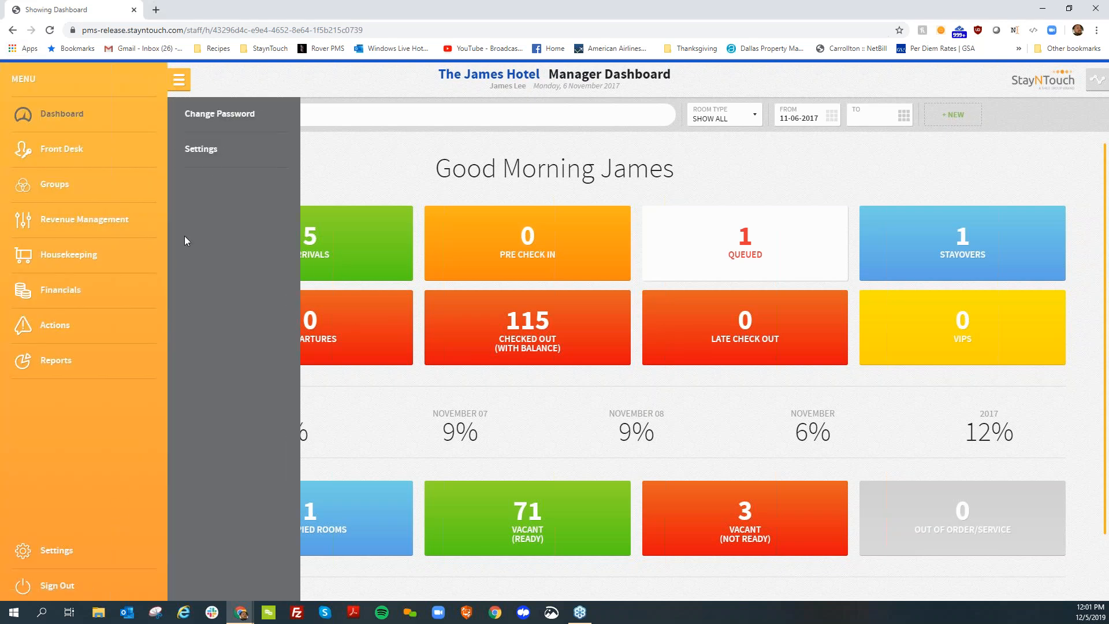
left_click(208, 162)
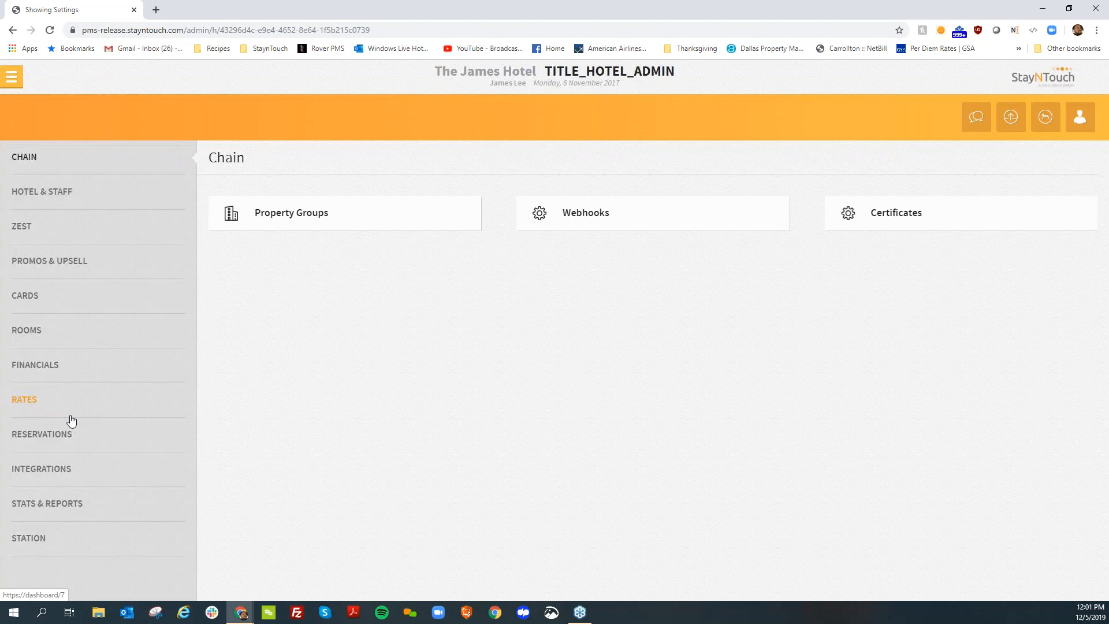
left_click(71, 416)
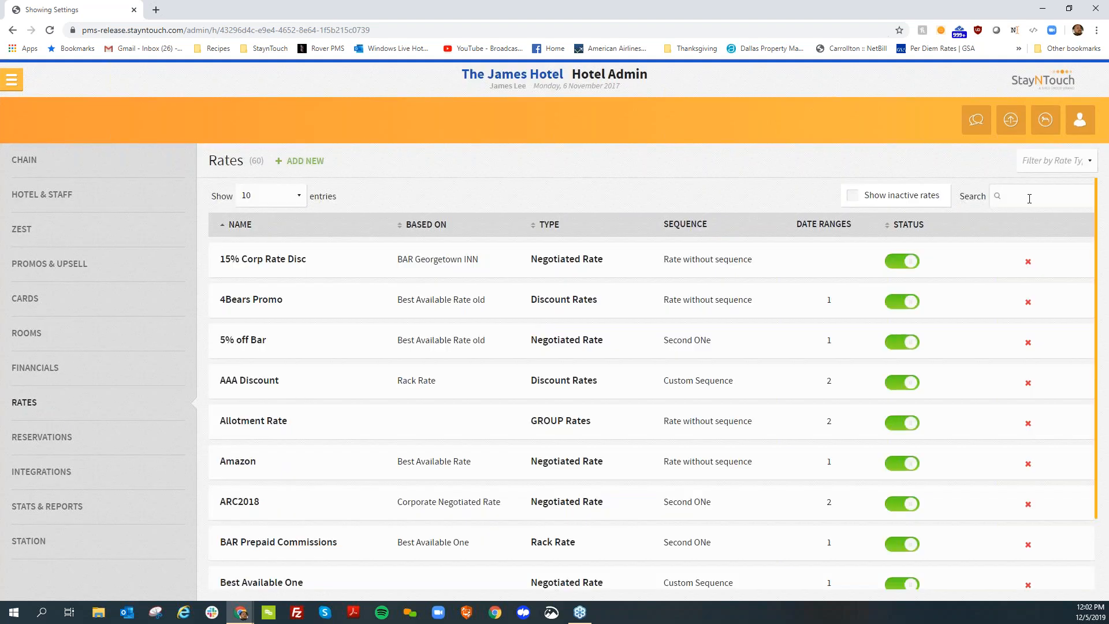
left_click(1025, 195)
type("amazon")
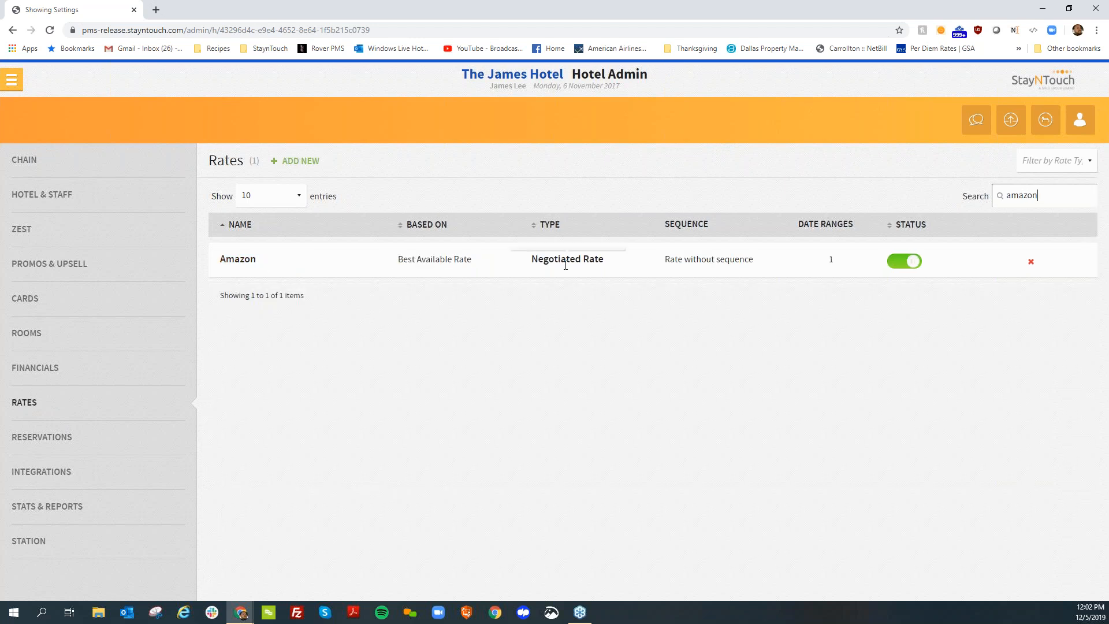
Search the guest and company cards for "Amazon" and open the Amazon company card
left_click(19, 78)
left_click(207, 161)
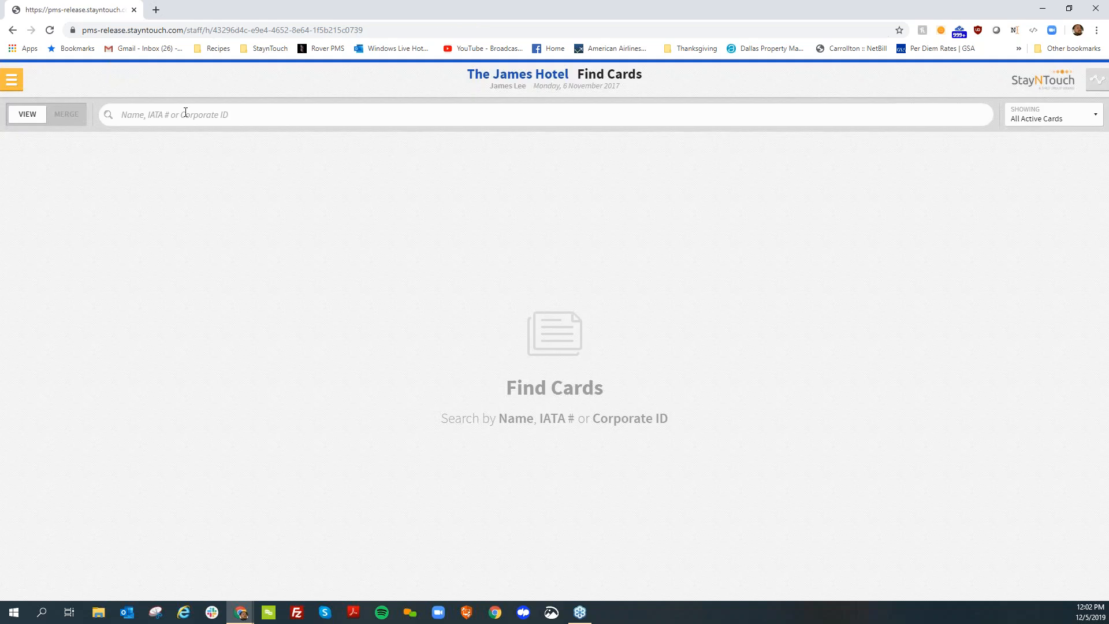
type("amazon")
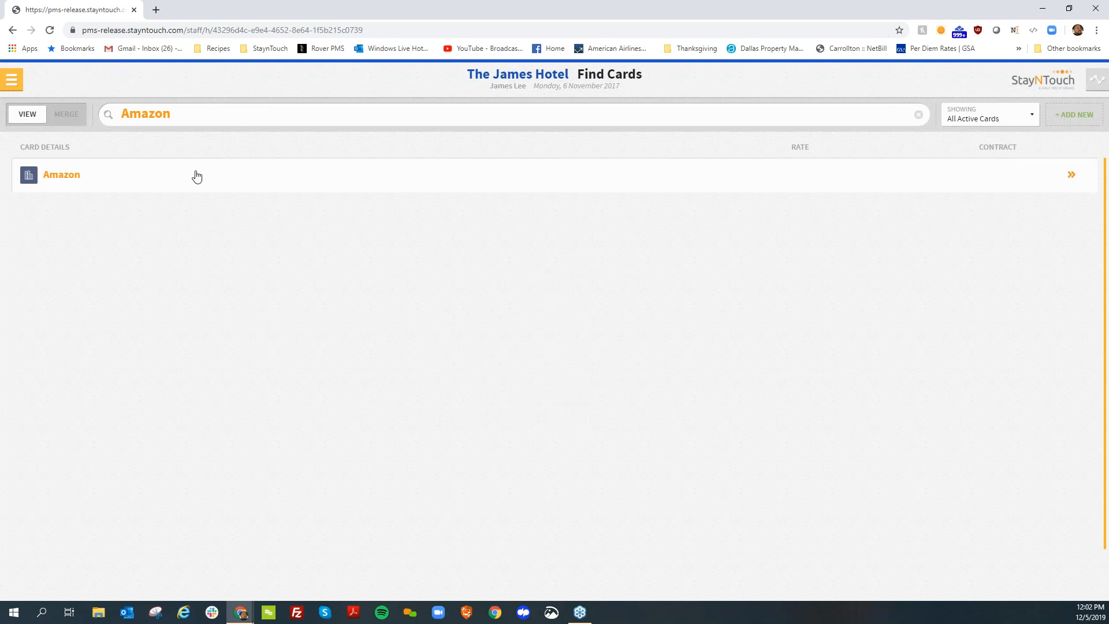
left_click(197, 176)
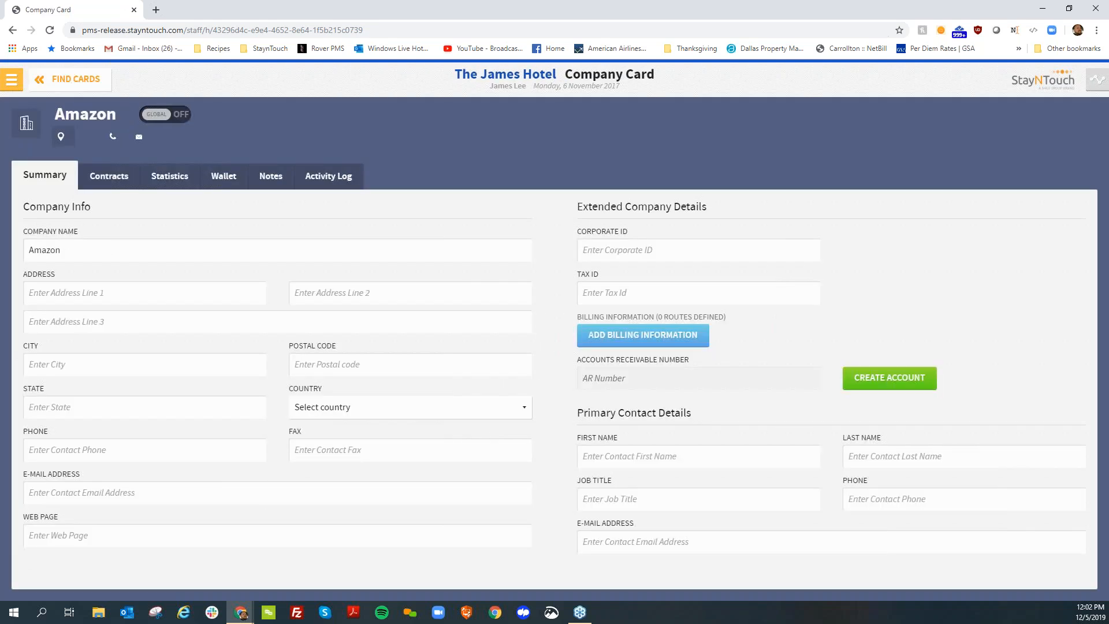
Create a new contract on the Amazon card and name it "Amazon Corp Rate 2019"
left_click(120, 174)
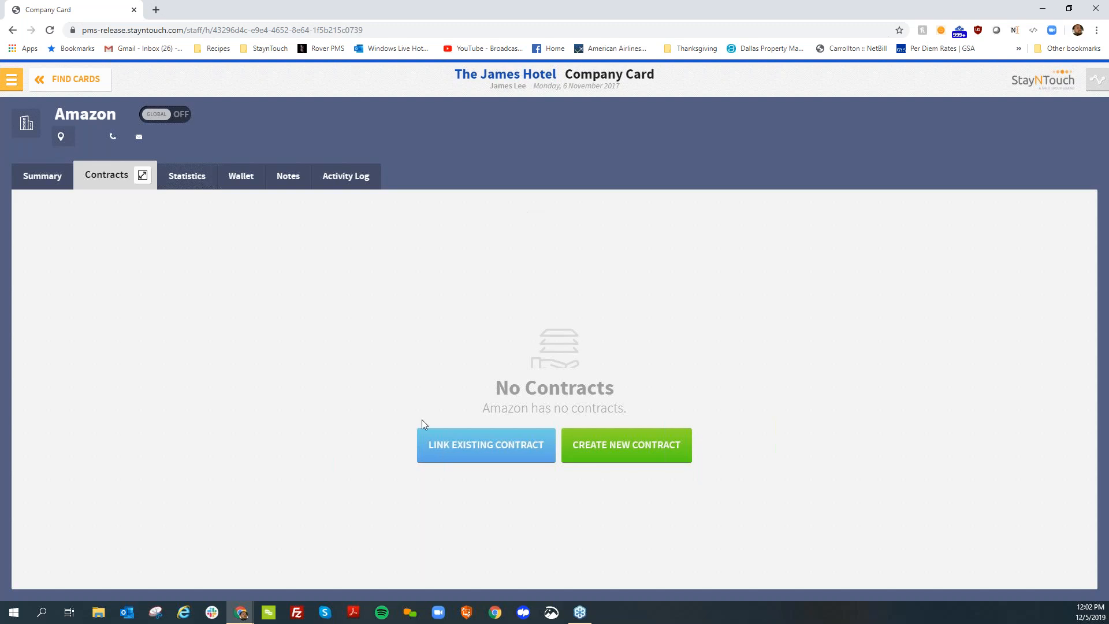
left_click(592, 448)
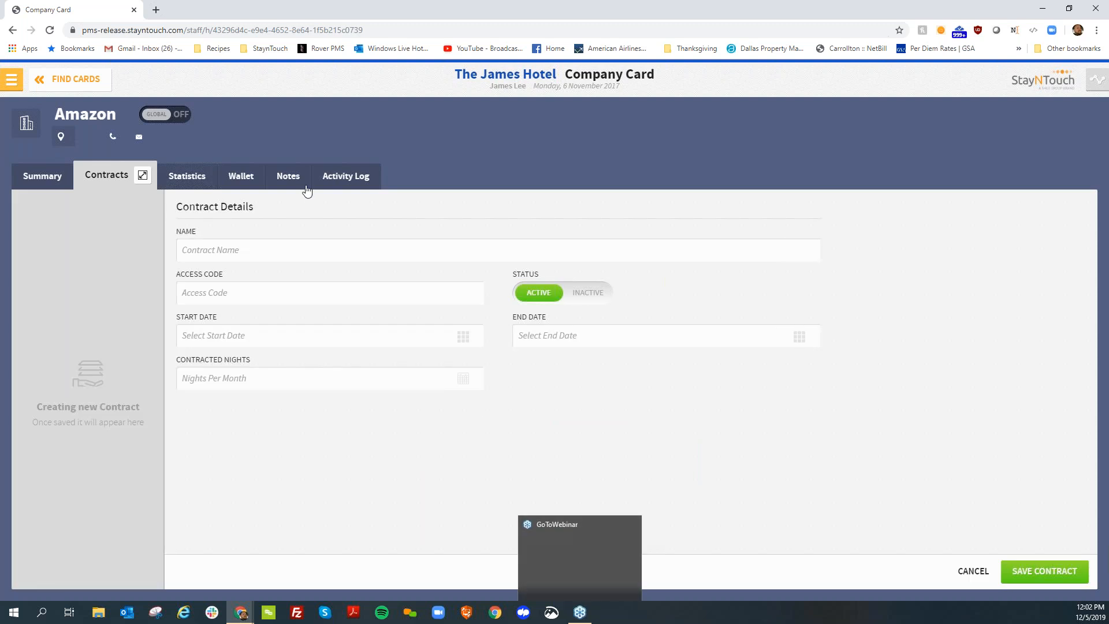
left_click(300, 248)
type("Amazon Copr")
key("BackSpace")
key("BackSpace")
type("rp Rate ")
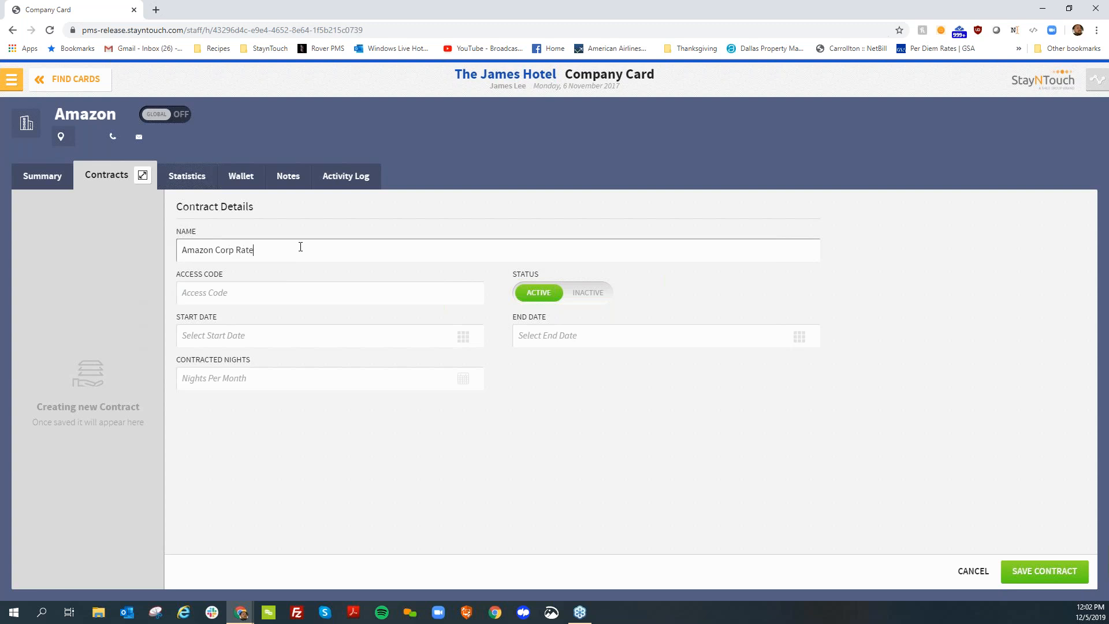
type("2019")
key("Tab")
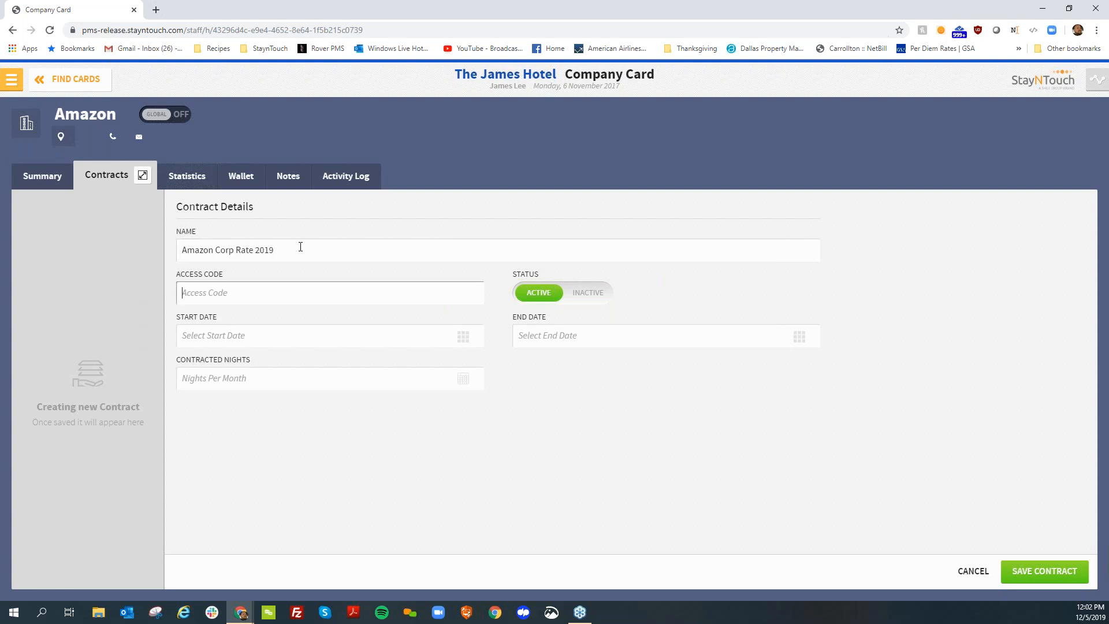
type("AACR")
key("BackSpace")
key("BackSpace")
key("BackSpace")
type("CRF")
type("2019")
Set the contract's start date to 01-01-2018
left_click(261, 341)
left_click(260, 336)
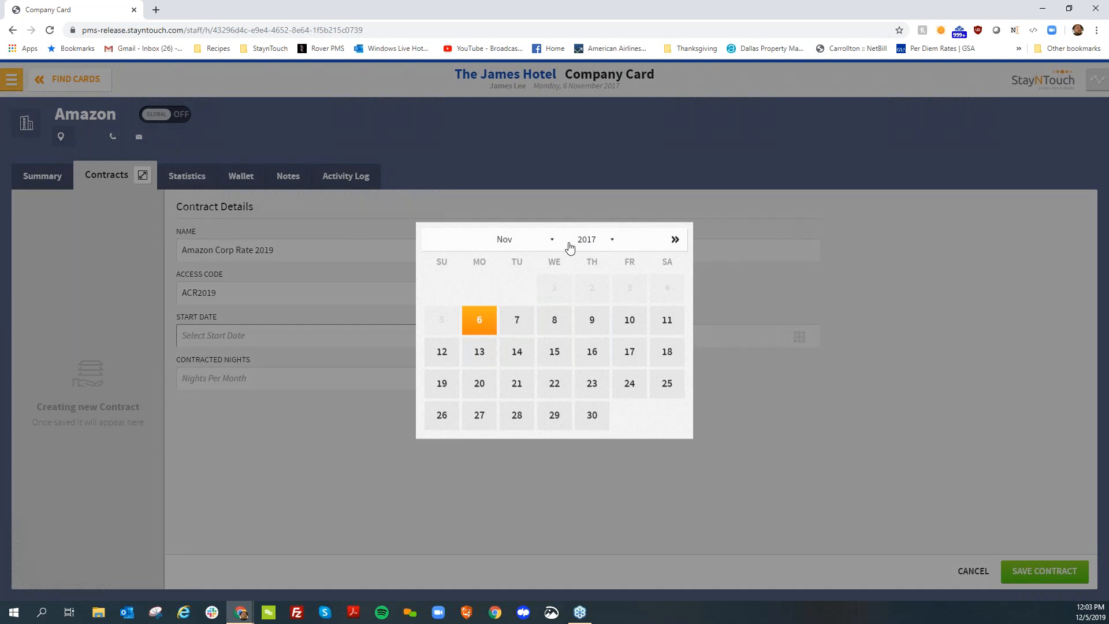
left_click(551, 240)
left_click(601, 239)
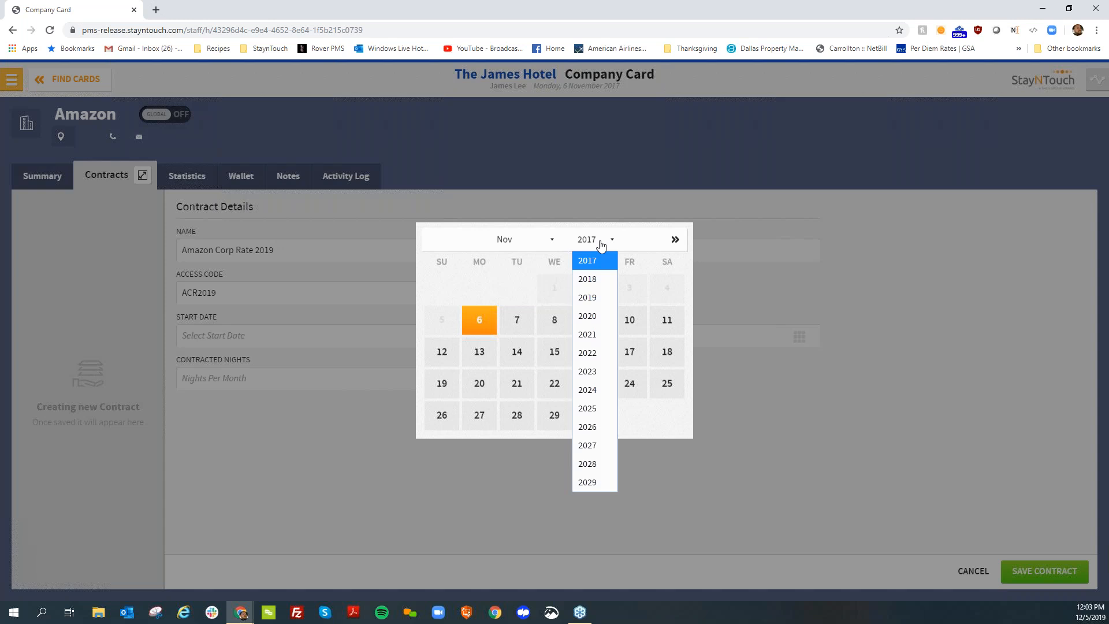
left_click(600, 279)
left_click(532, 240)
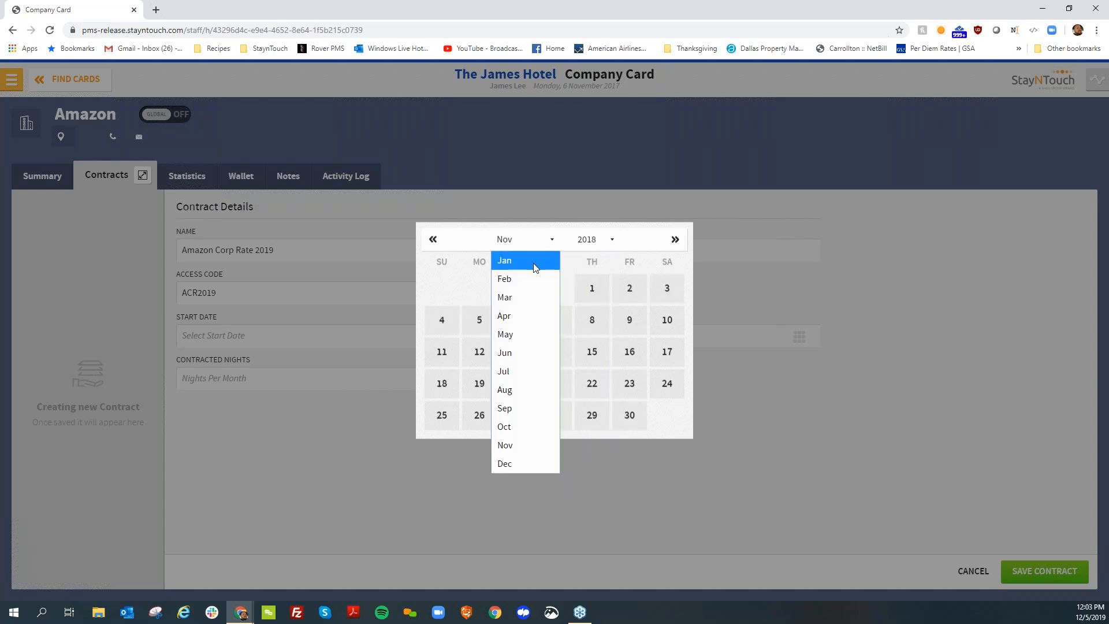
left_click(533, 261)
left_click(484, 285)
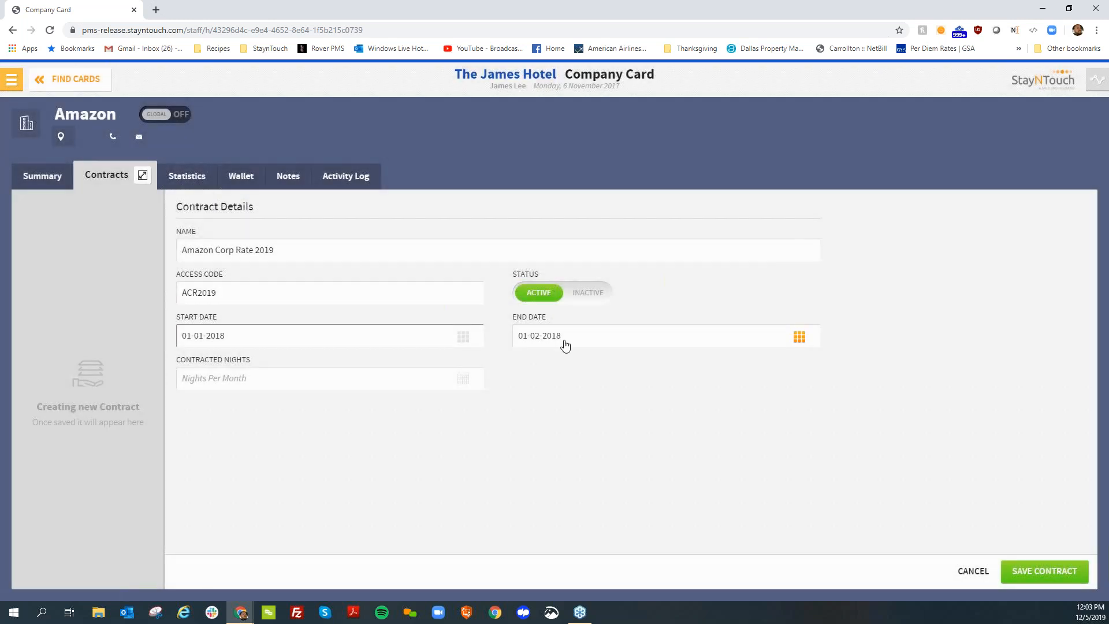
Set the contract's end date to 12-31-2018 and save the contract
left_click(565, 345)
left_click(529, 238)
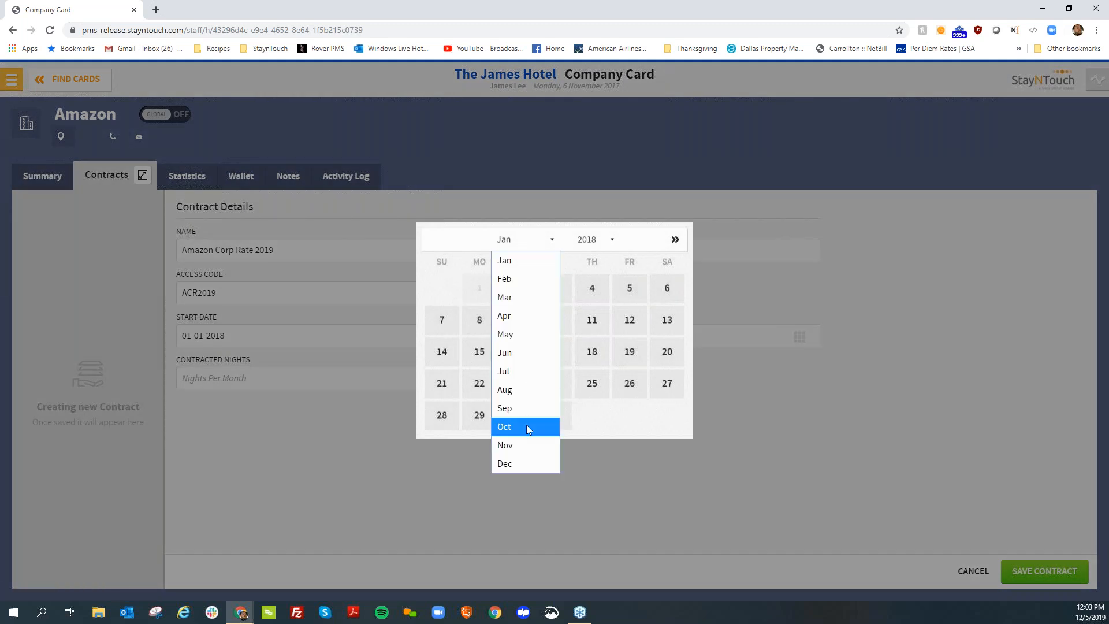
left_click(519, 460)
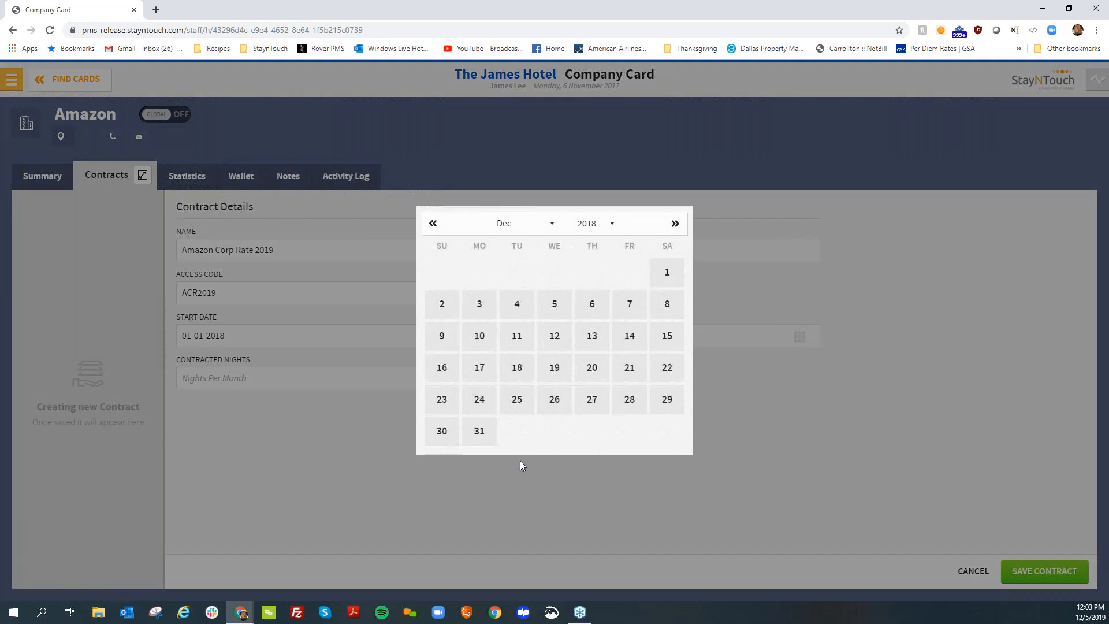
left_click(490, 441)
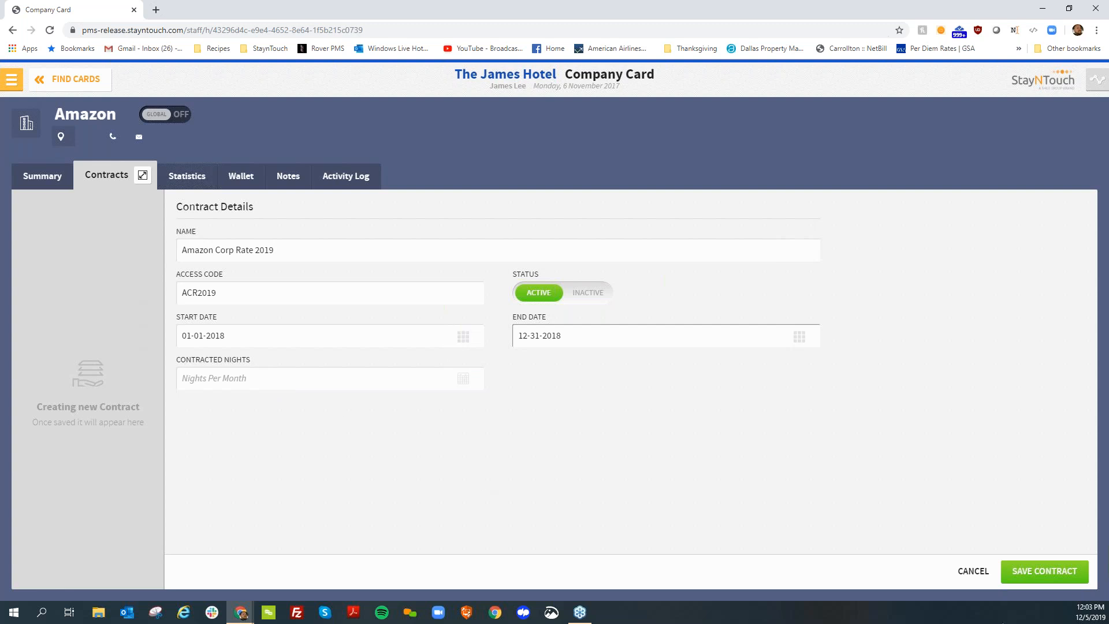
left_click(1064, 581)
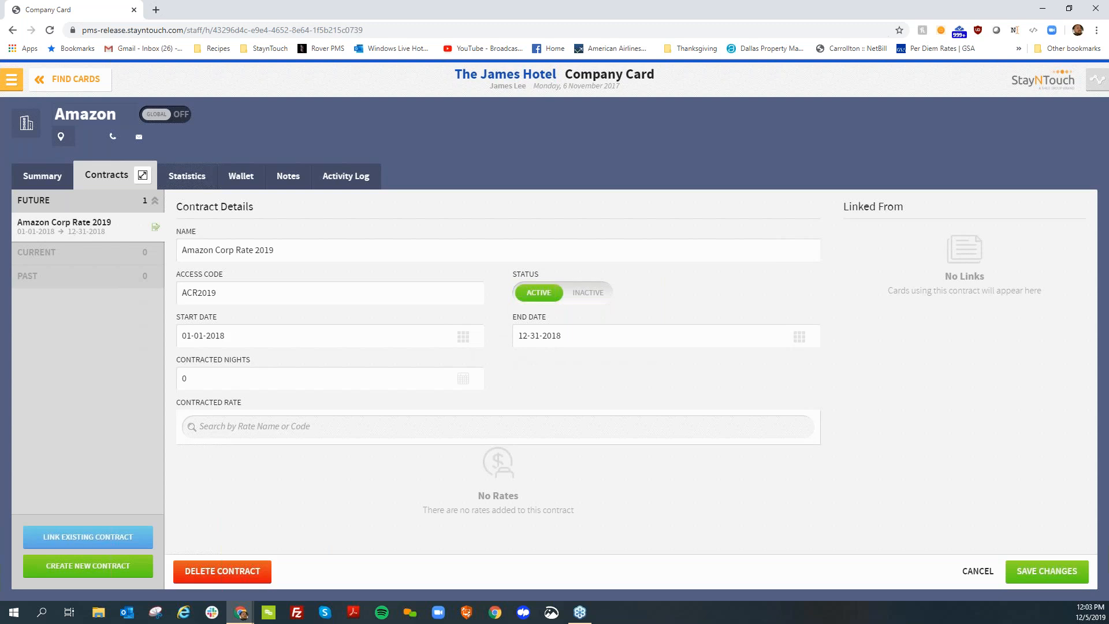
Add the Amazon rate (AMAZON2020) as the contracted rate and save the contract changes
left_click(217, 428)
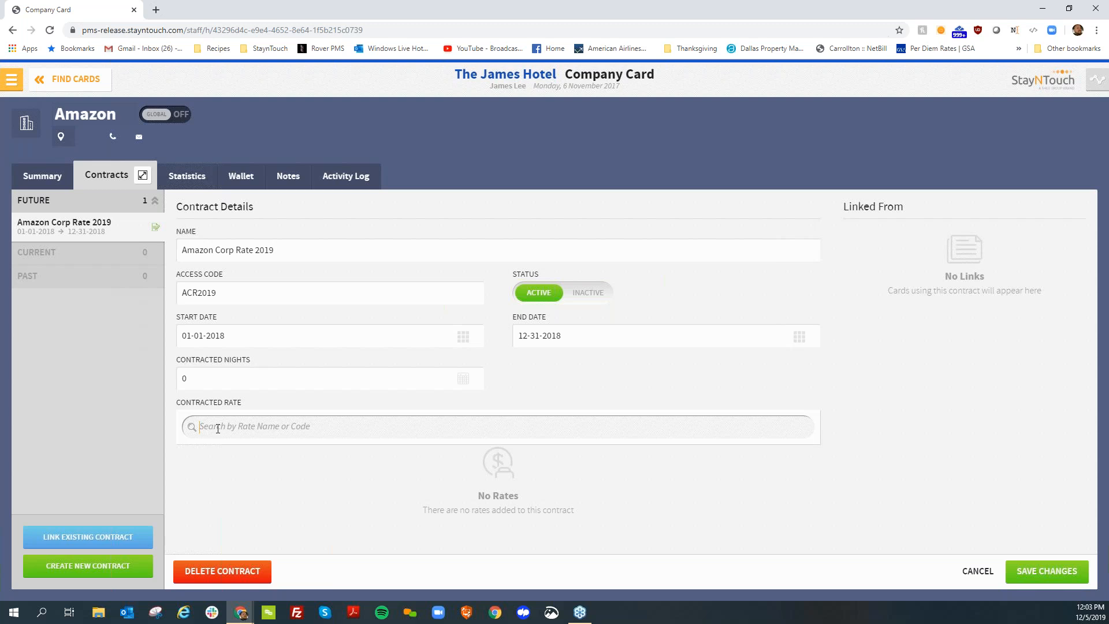
type("ama")
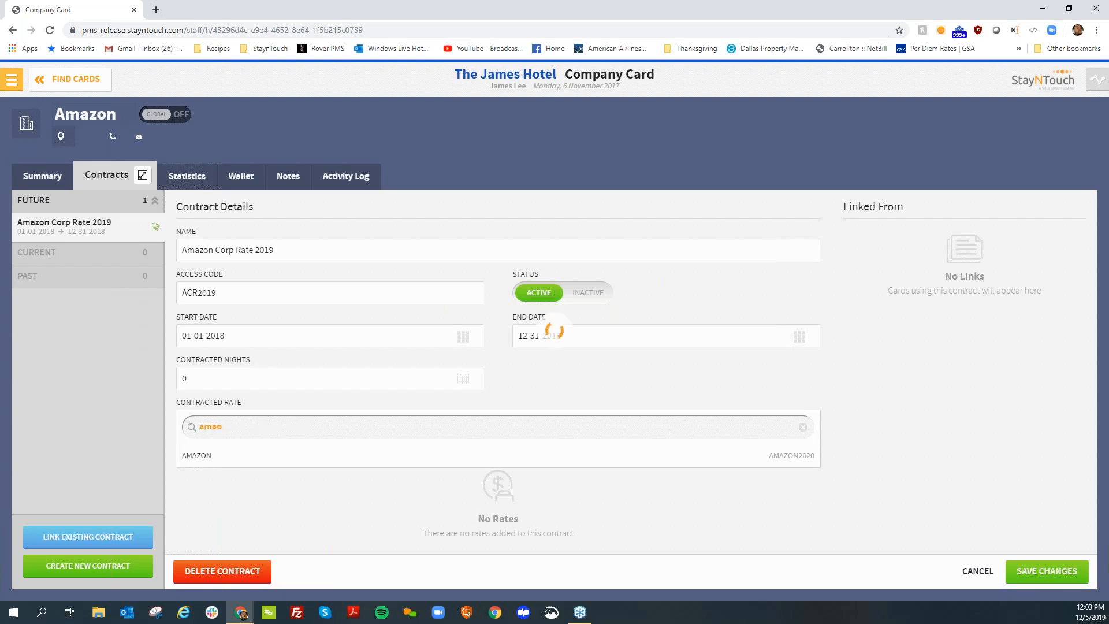
type("zo")
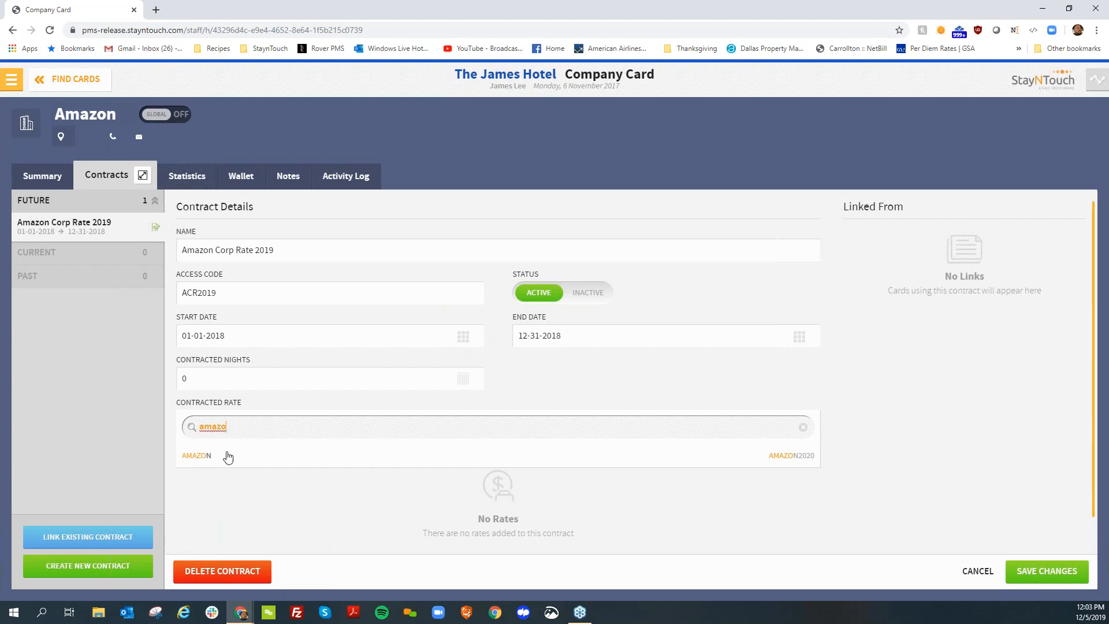
left_click(229, 456)
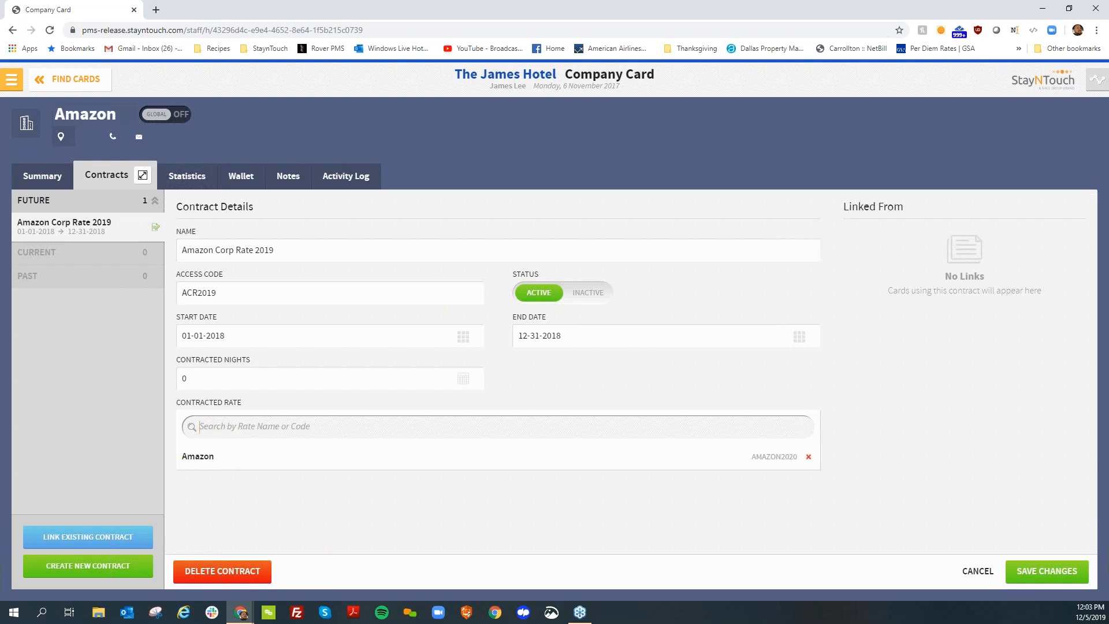
left_click(1030, 579)
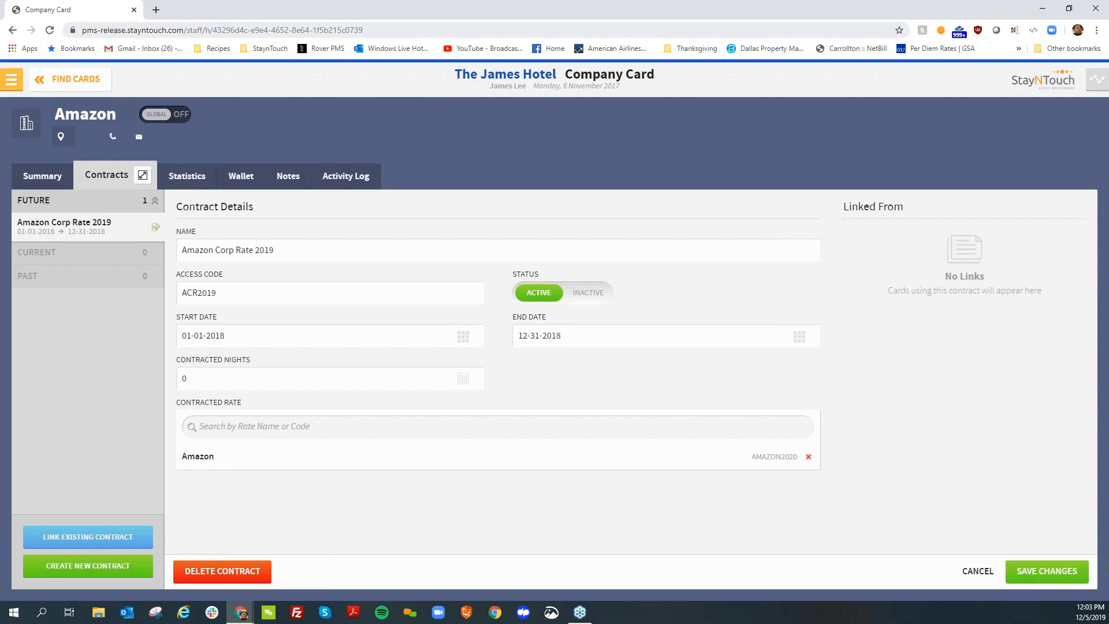
Leave the company card and start a new reservation arriving 08 February 2018 for 2 nights
left_click(42, 83)
left_click(12, 80)
left_click(57, 141)
left_click(186, 143)
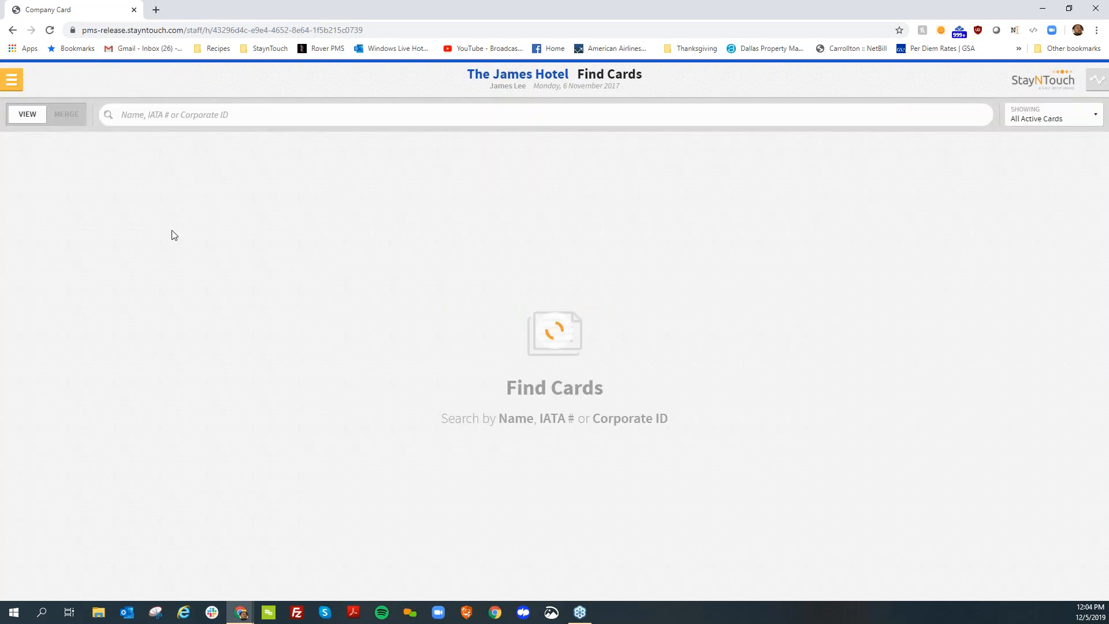
left_click(529, 354)
left_click(494, 162)
left_click(817, 205)
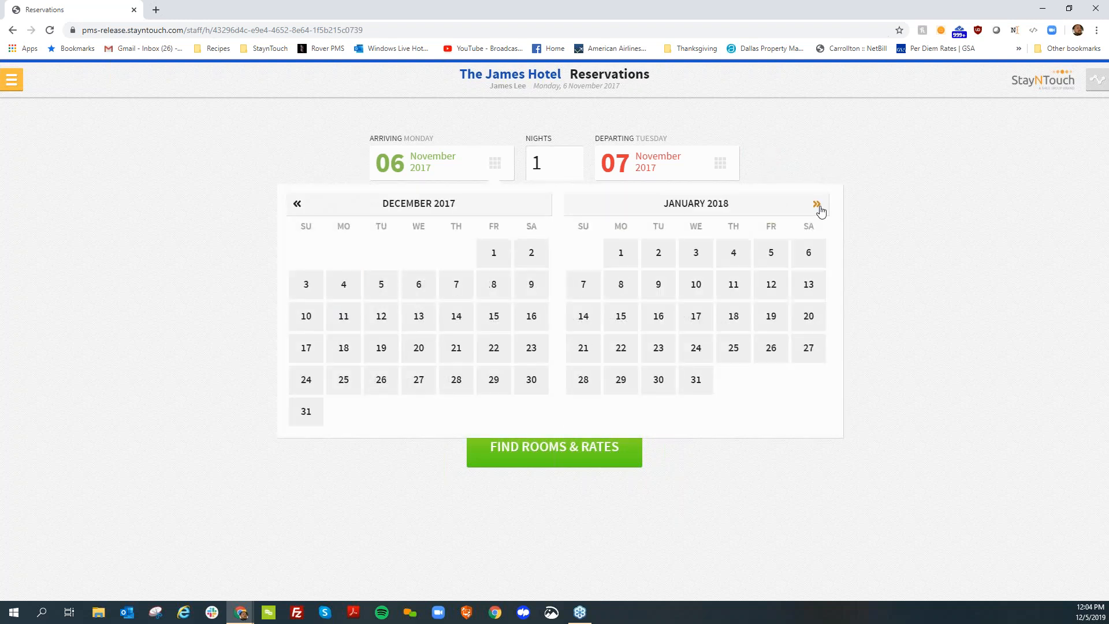
left_click(818, 205)
left_click(724, 313)
left_click(557, 164)
key("BackSpace")
type("2")
Attach the Amazon company to the reservation, find rooms and rates, and expand the Amazon rate to examine its room types
left_click(519, 348)
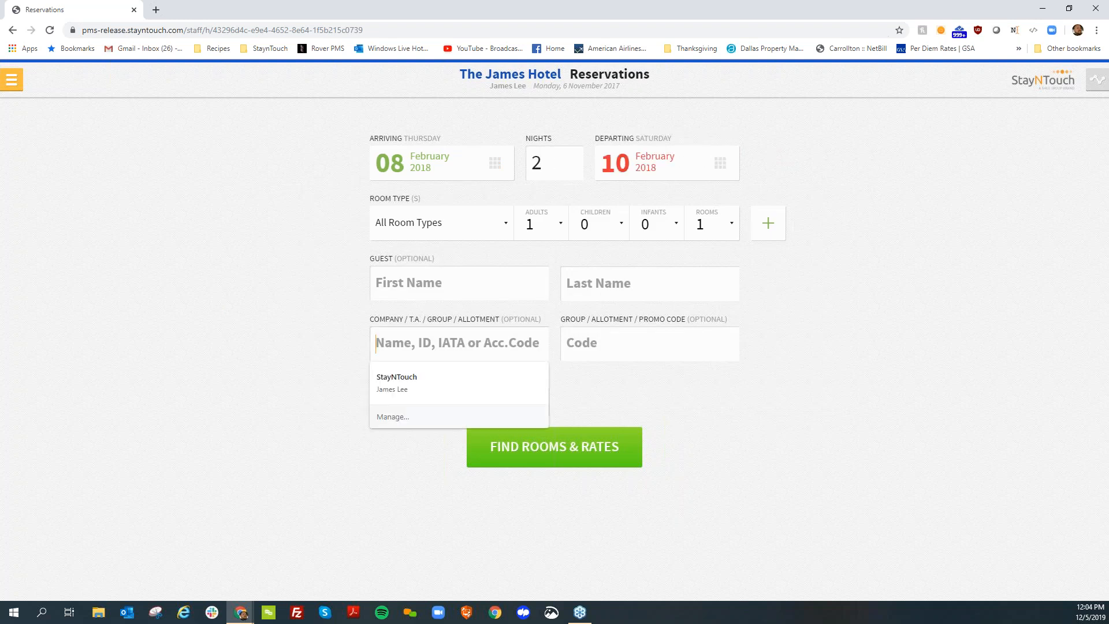
type("amazo")
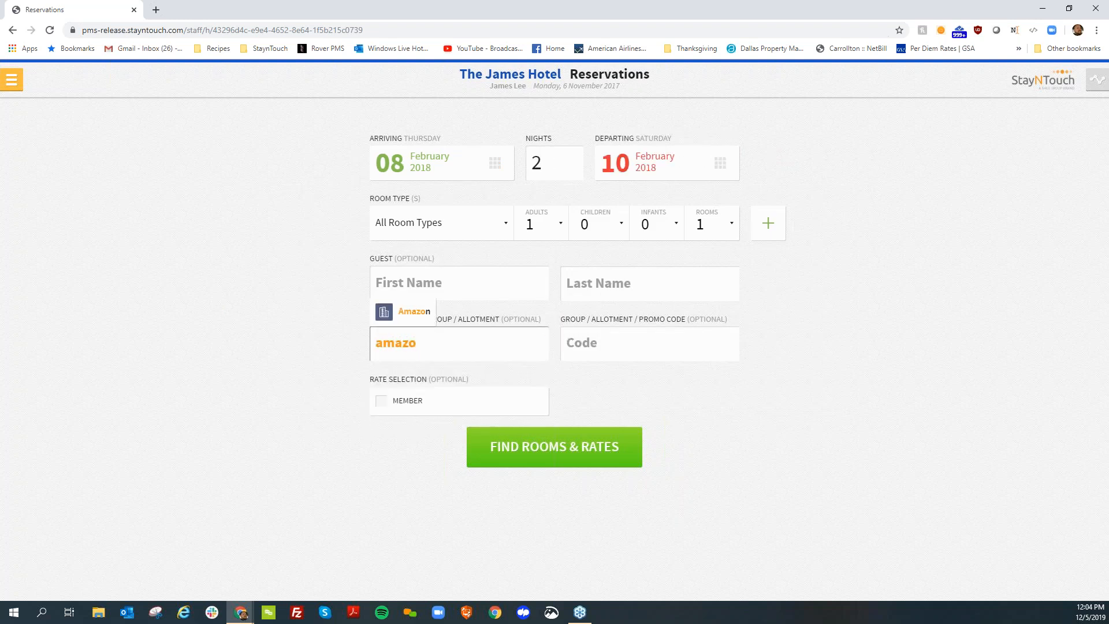
left_click(412, 319)
left_click(502, 446)
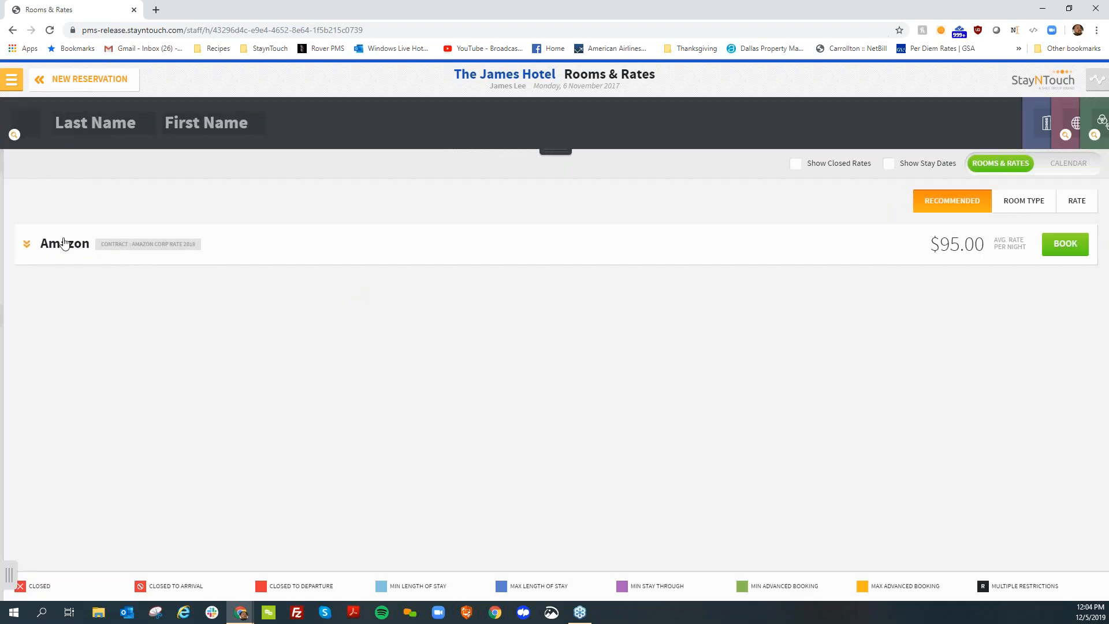
left_click(46, 253)
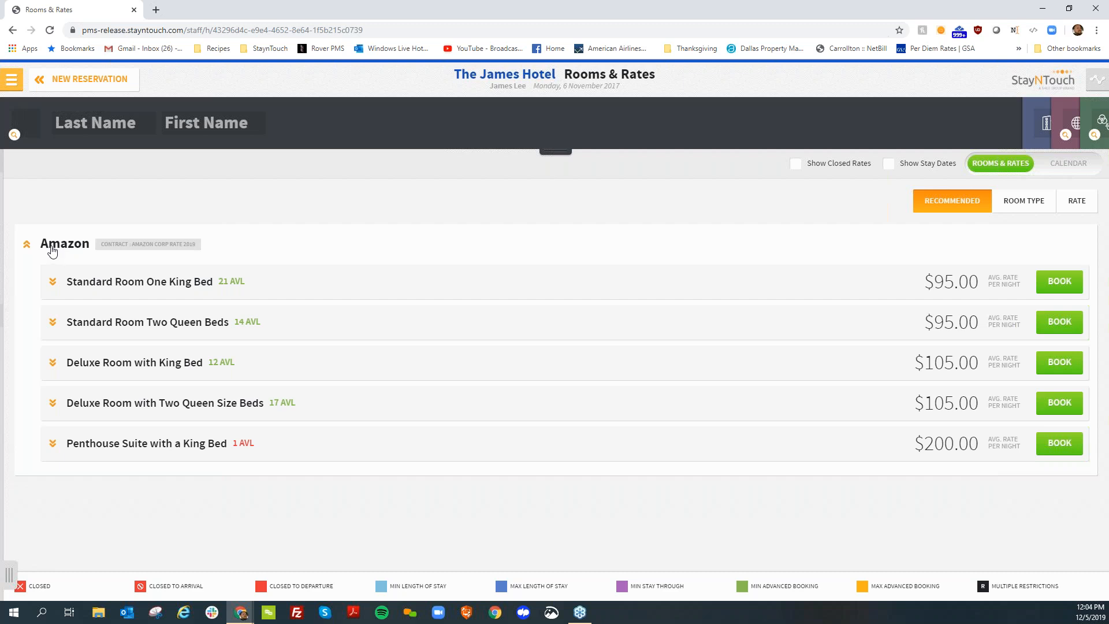
Leave the rates results and start creating a new group
left_click(62, 81)
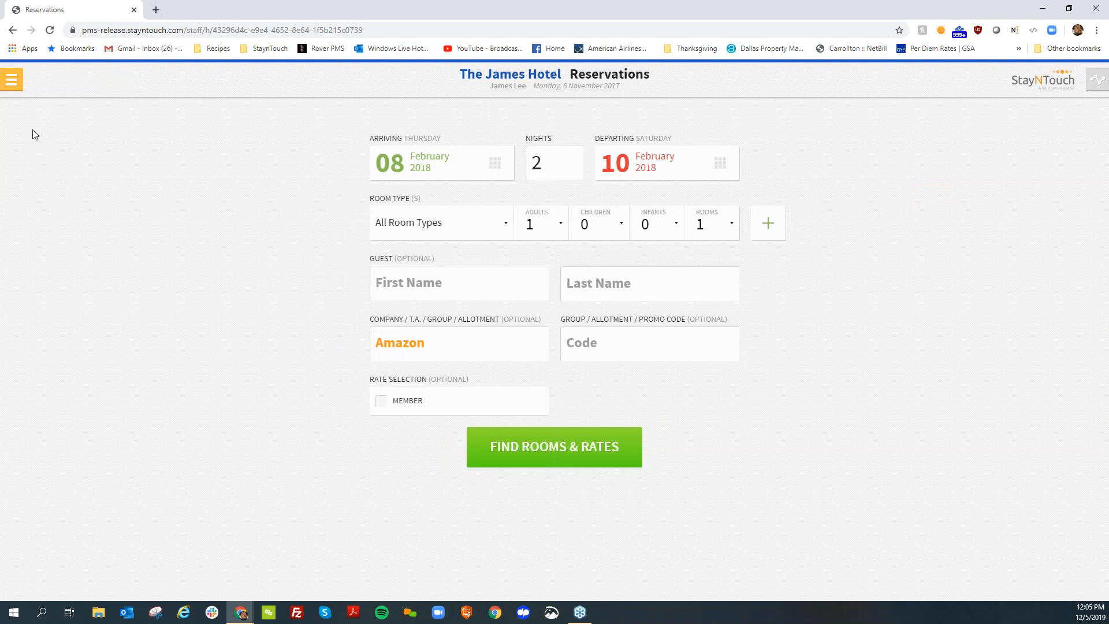
left_click(12, 79)
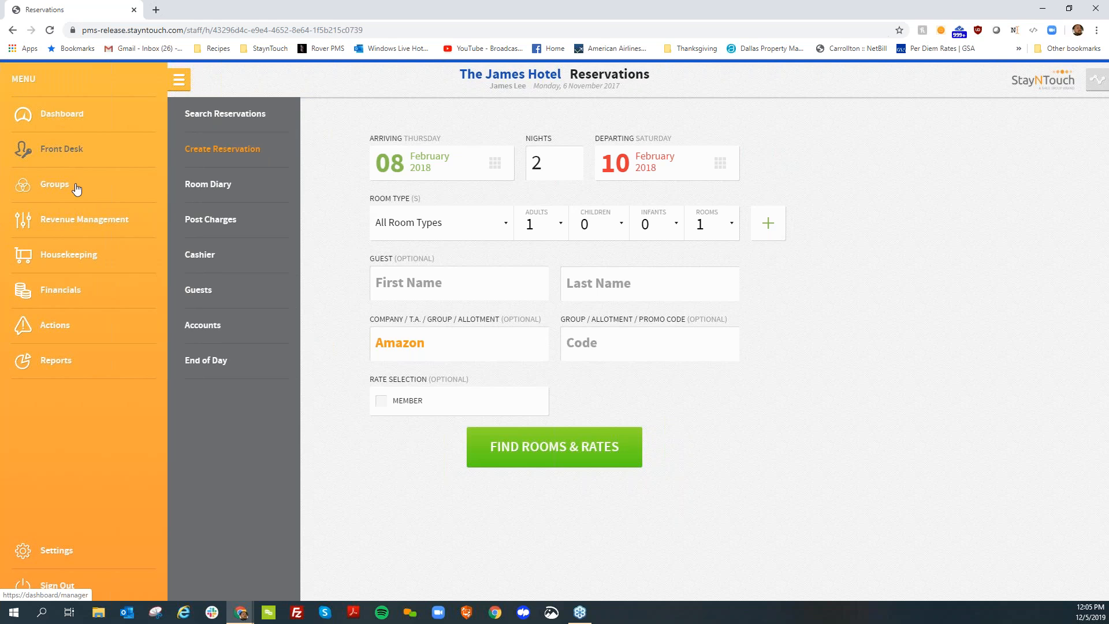
mouse_move(74, 188)
left_click(230, 123)
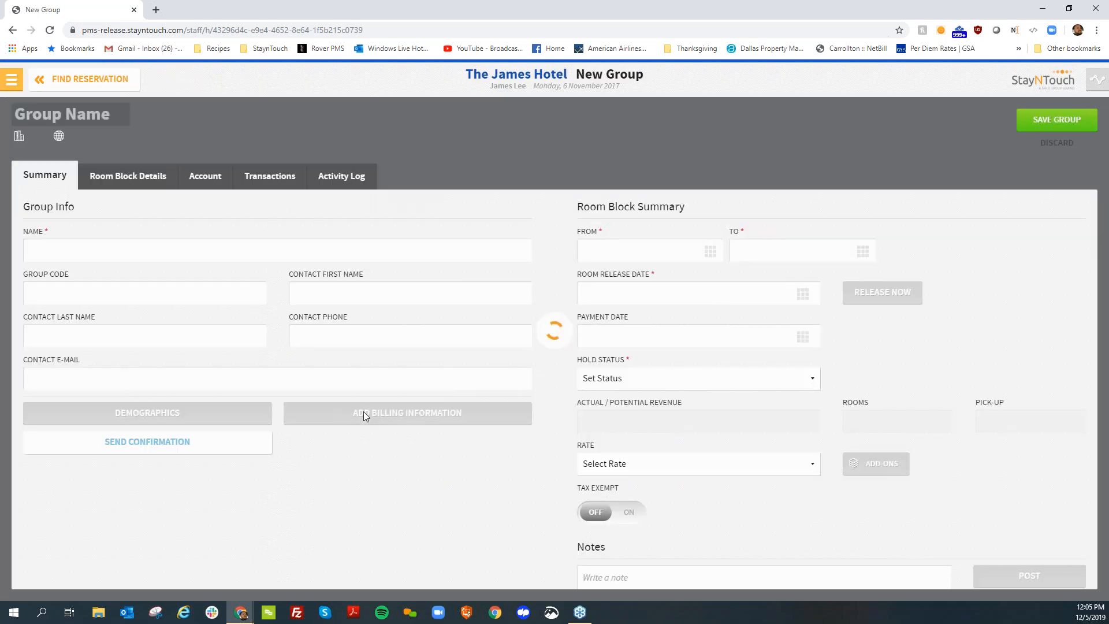
left_click(50, 289)
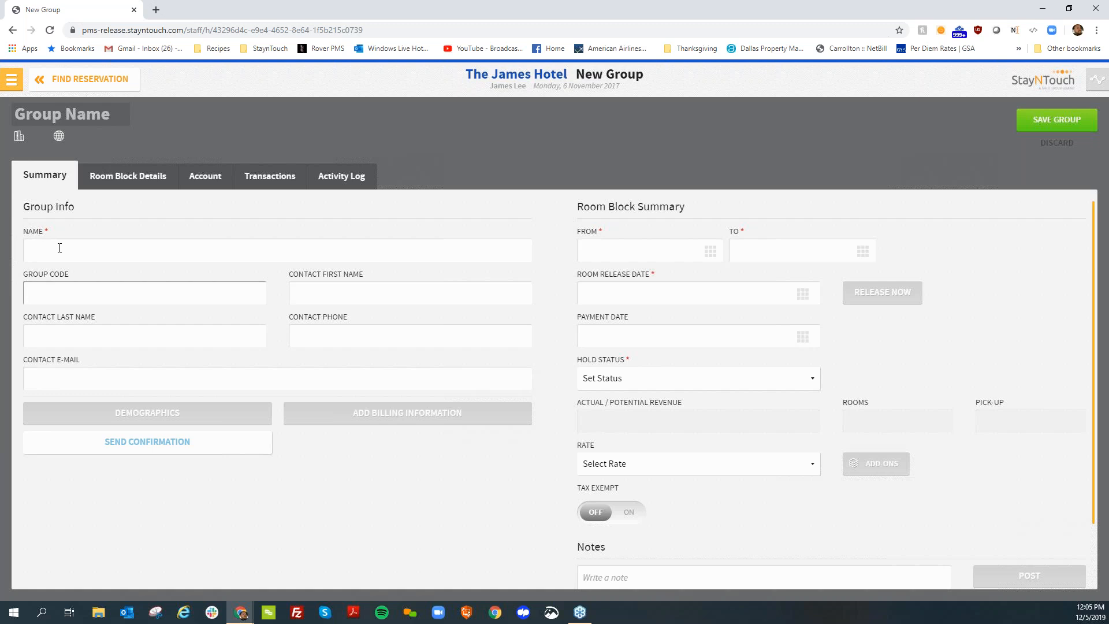
type("Webi")
key("BackSpace")
key("BackSpace")
key("BackSpace")
key("BackSpace")
Name the new group "Webinar"
left_click(59, 247)
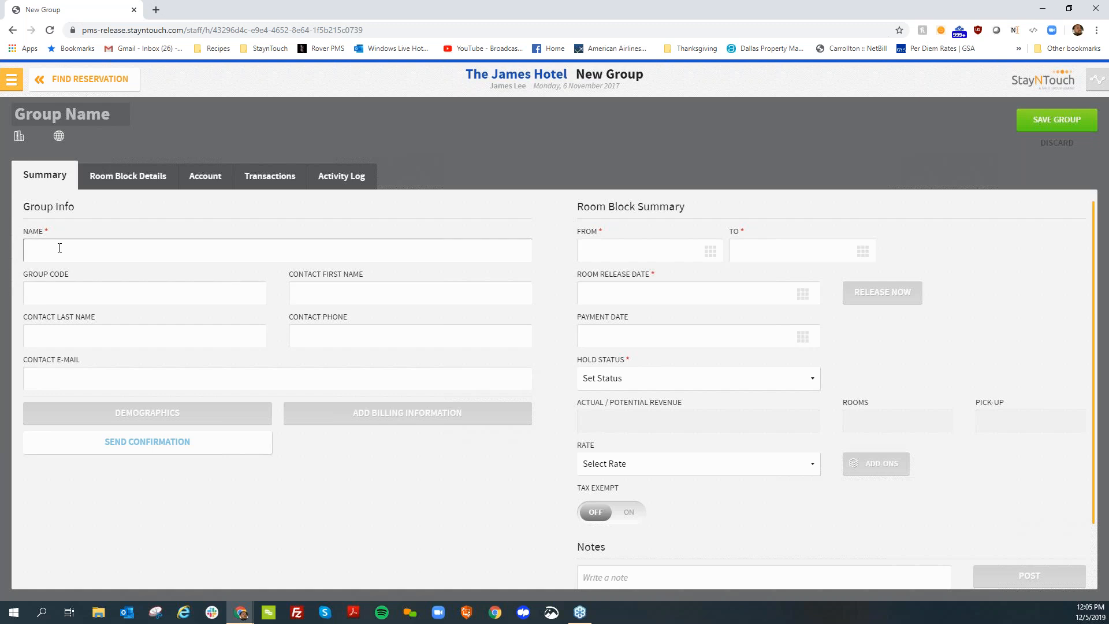
type("Webinar")
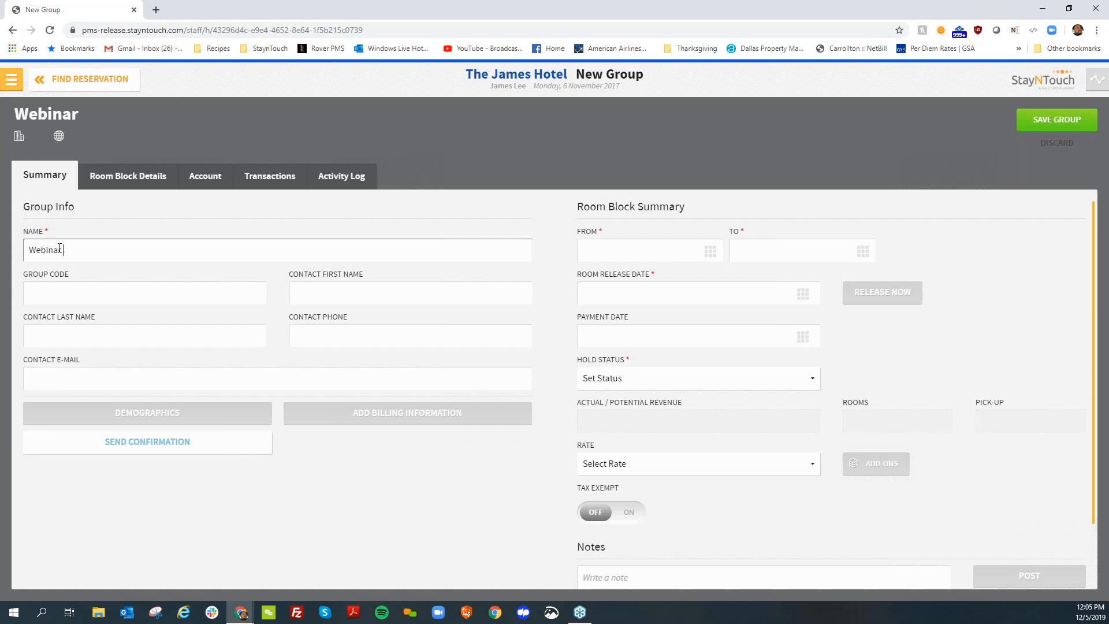
type(" Rover 5.15")
Extend the group name so it reads "Webinar Rover 5.15", leaving the group code and contact fields empty
key("Tab")
left_click(225, 331)
key("Tab")
Set the room block from 12-12-2019 to 12-14-2019 with hold status Definite
left_click(598, 251)
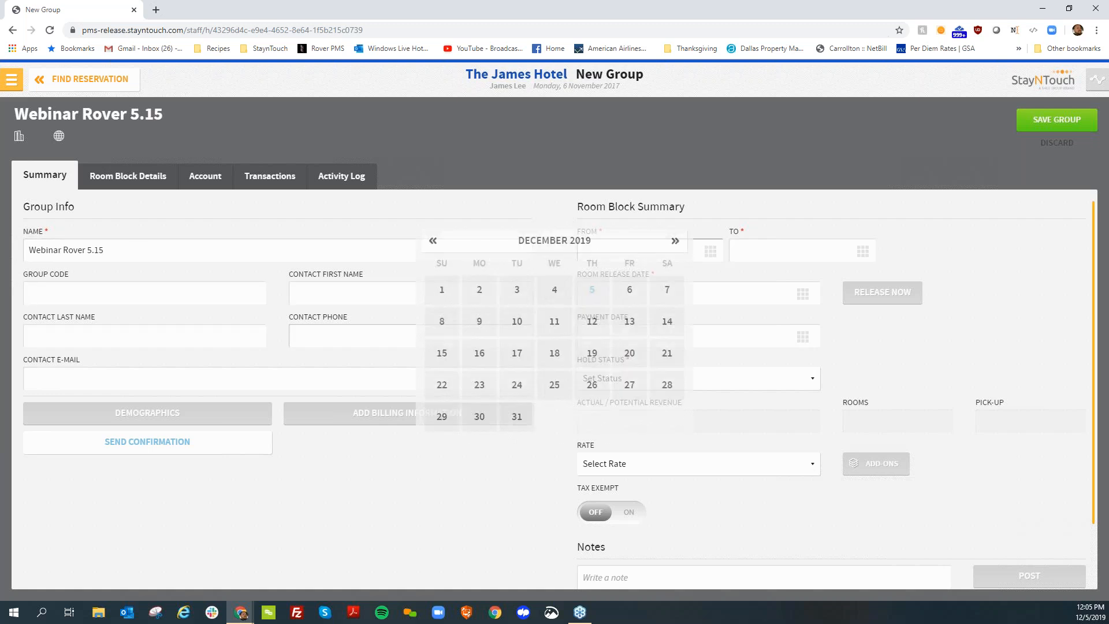
left_click(592, 321)
left_click(760, 250)
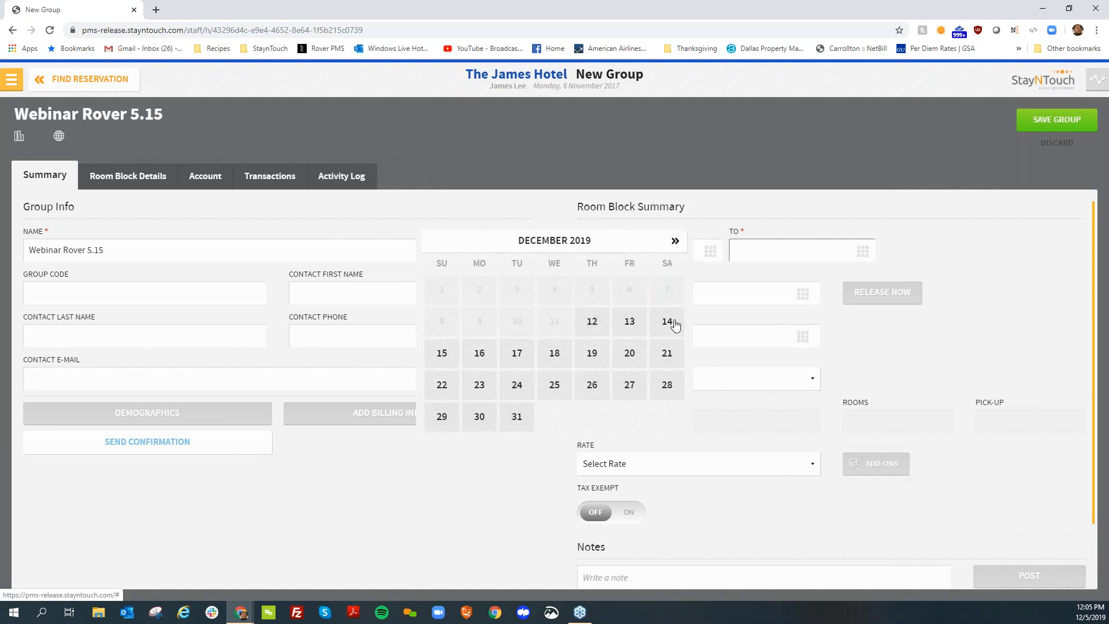
left_click(673, 324)
left_click(728, 381)
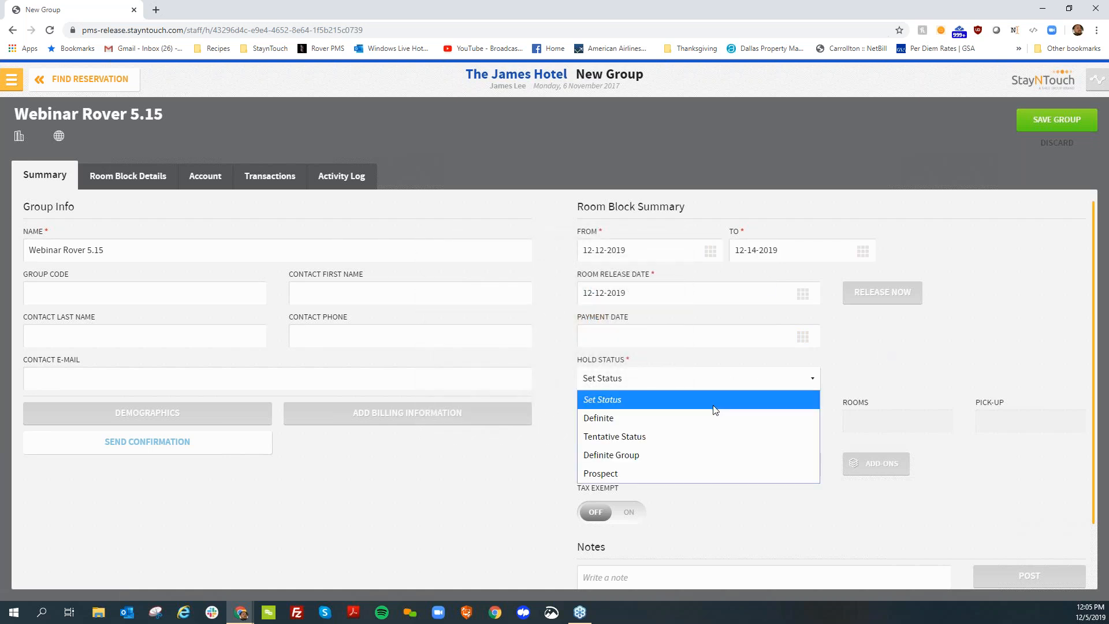
left_click(712, 418)
Save the group, supplying the mandatory demographics with market Transient and source Sources
left_click(1051, 119)
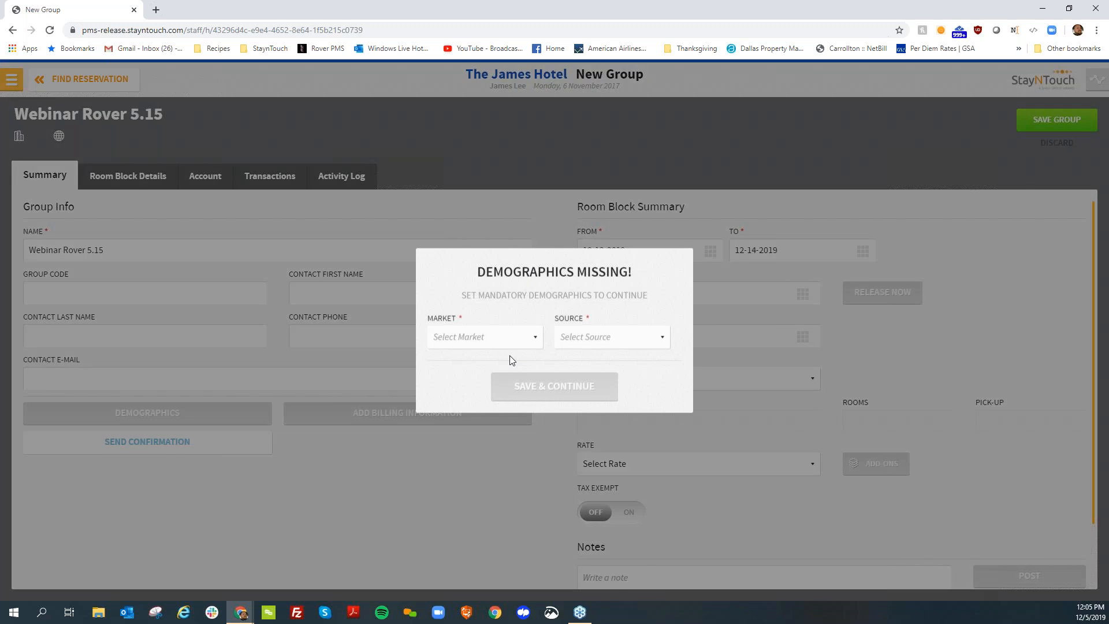
left_click(507, 338)
left_click(491, 376)
left_click(610, 336)
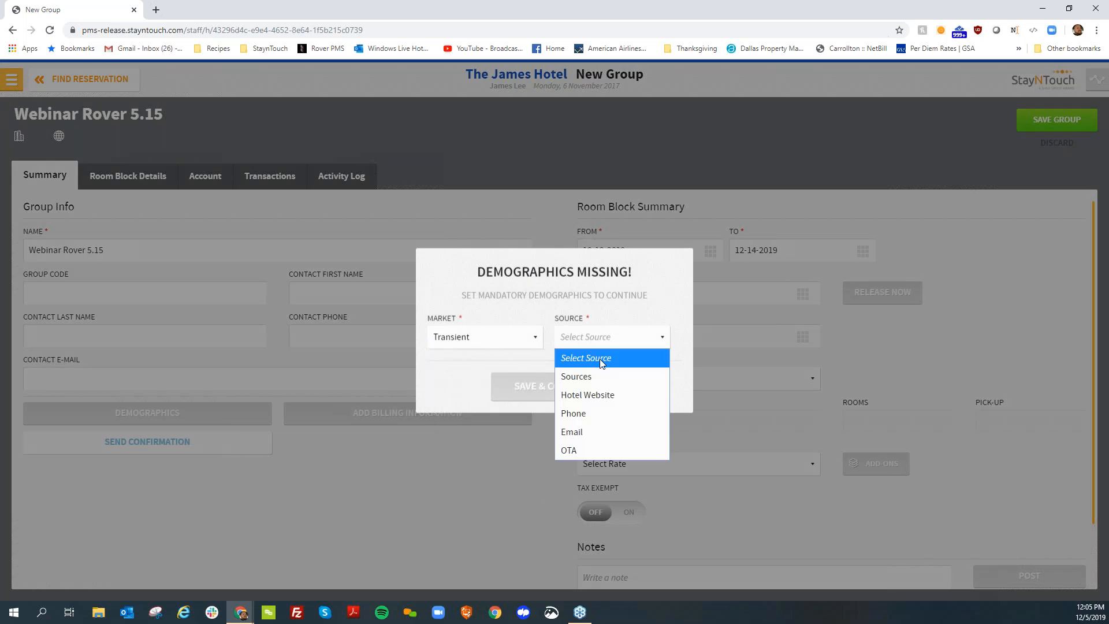
left_click(577, 376)
left_click(559, 388)
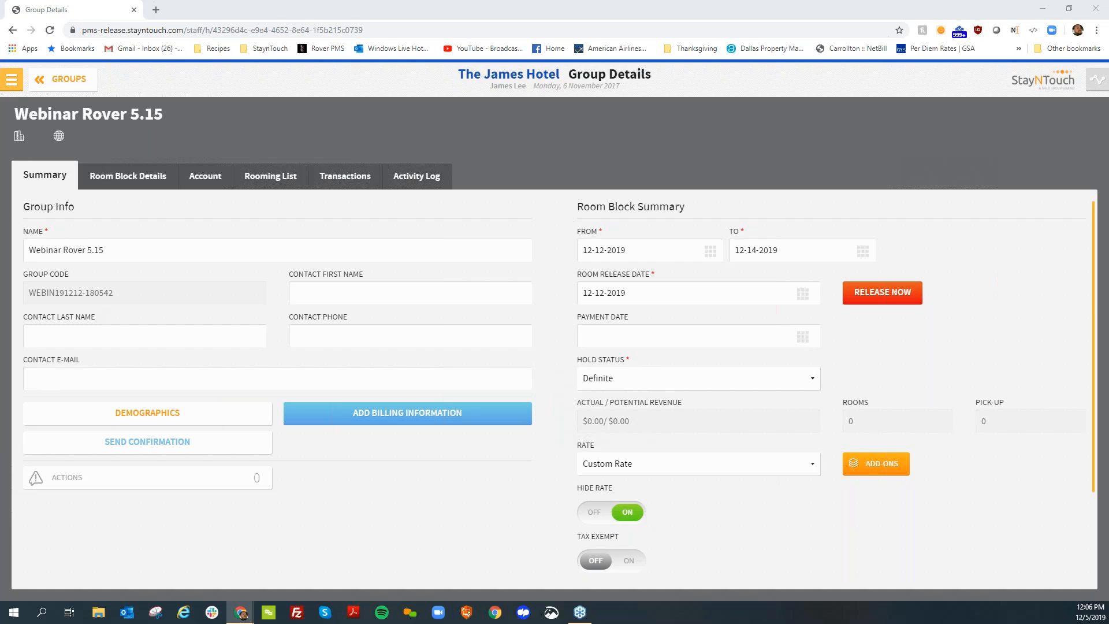
Switch to Gmail to examine the reservation confirmation email, and return to the group details
left_click_drag(0, 248, 324, 0)
scroll(583, 306, "down", 1)
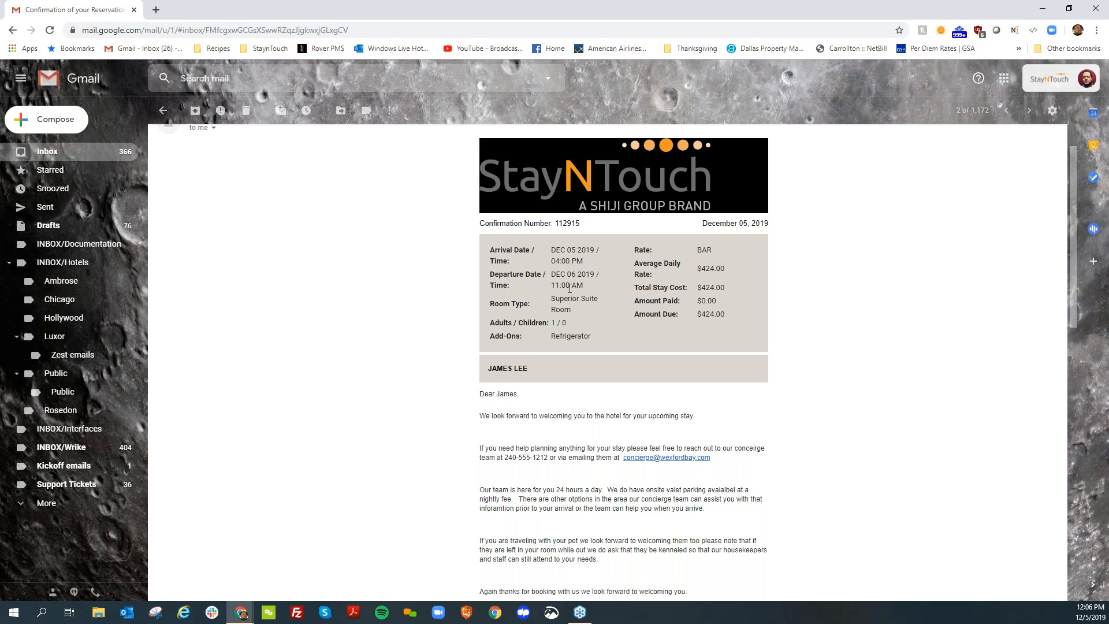
left_click_drag(658, 6, 0, 52)
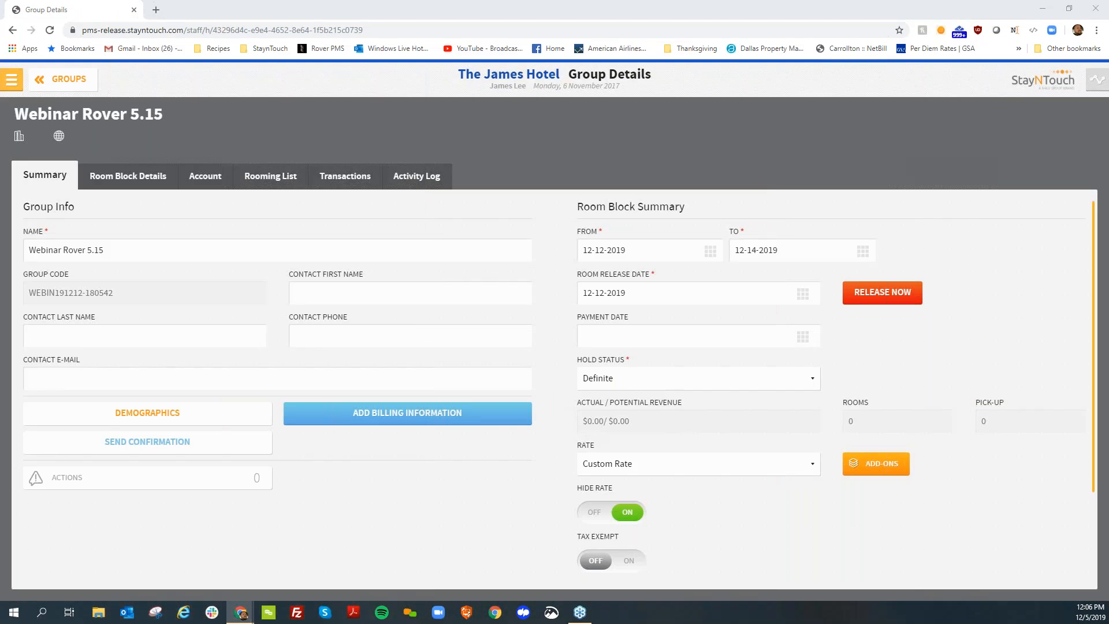
Leave the group, go to the custom exports under scheduled reports and exports, and start a new export
left_click(68, 76)
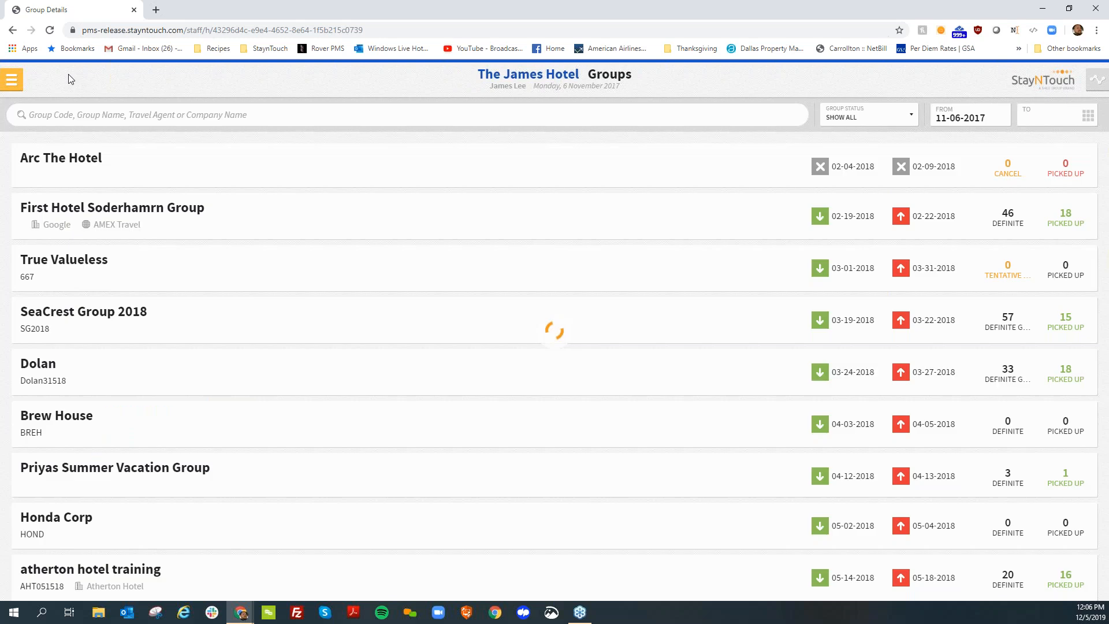
left_click(12, 79)
mouse_move(86, 348)
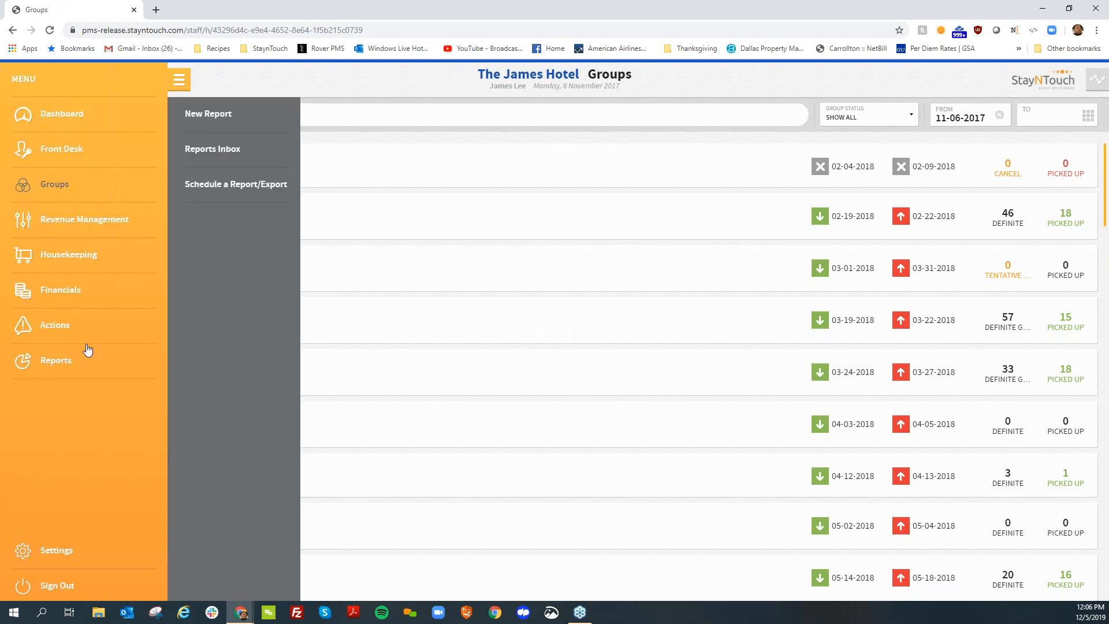
left_click(250, 185)
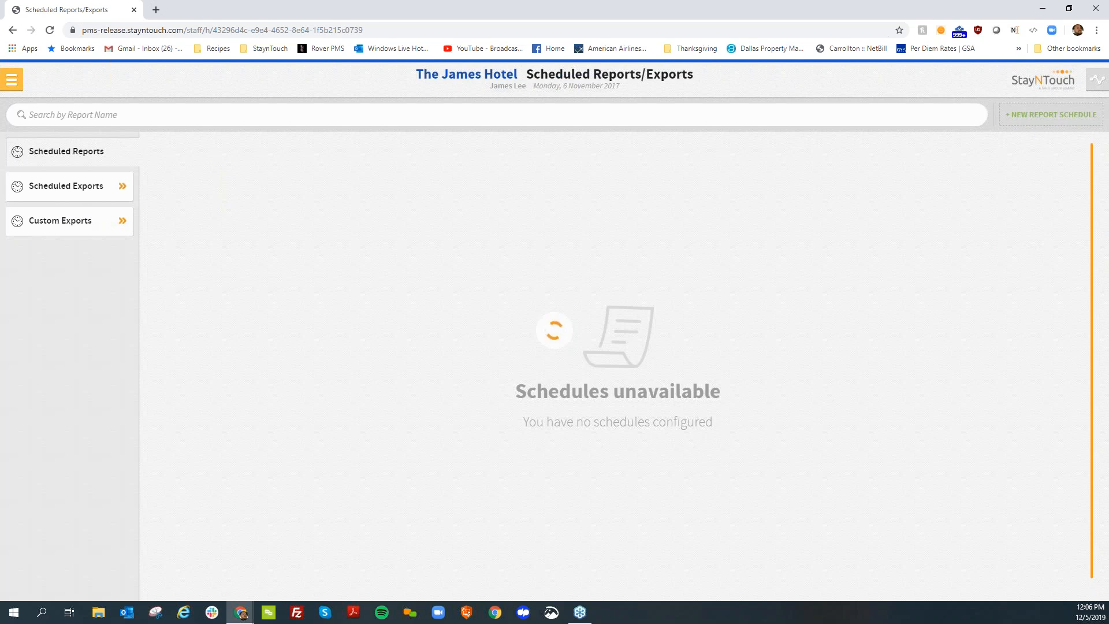
left_click(80, 224)
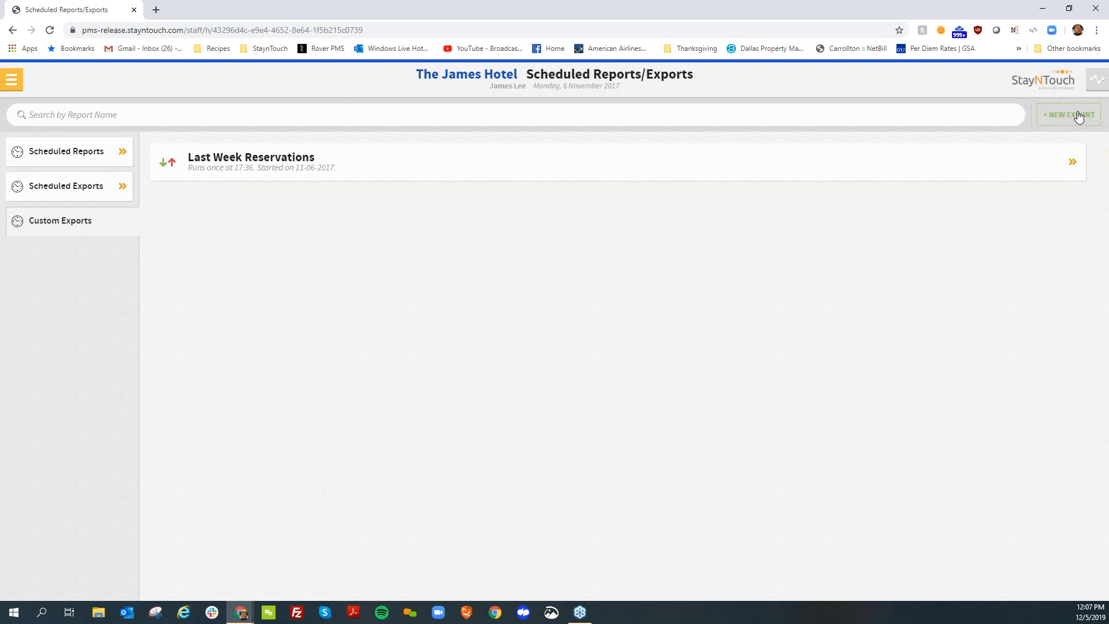
left_click(1078, 116)
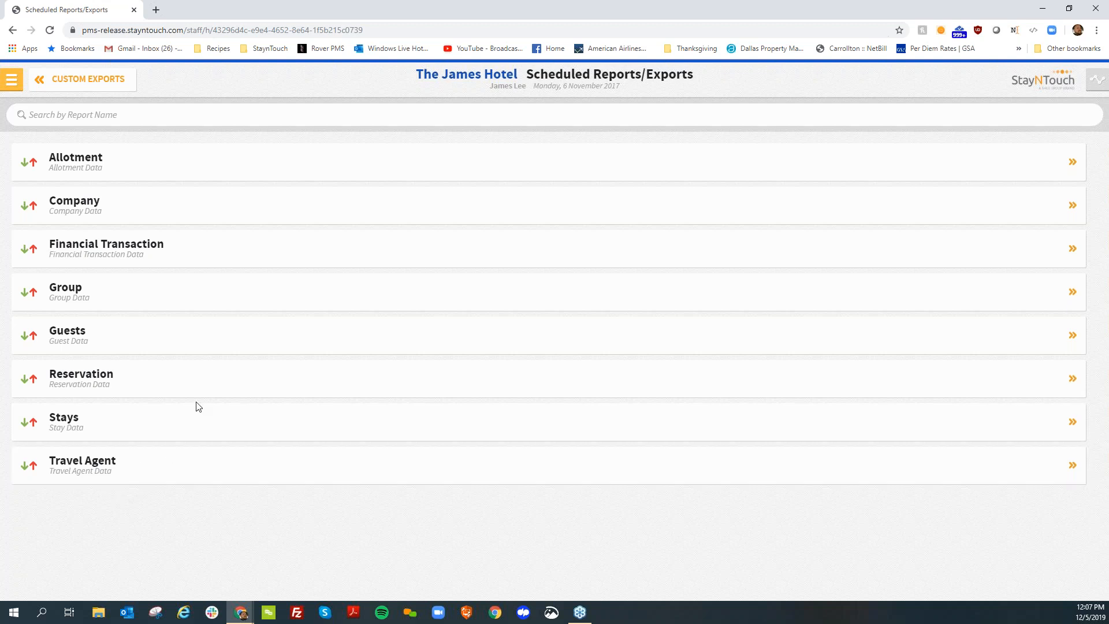
Base the export on Reservation data and include the Reservation ID, Market ID, Source ID and Origin ID fields
left_click(155, 386)
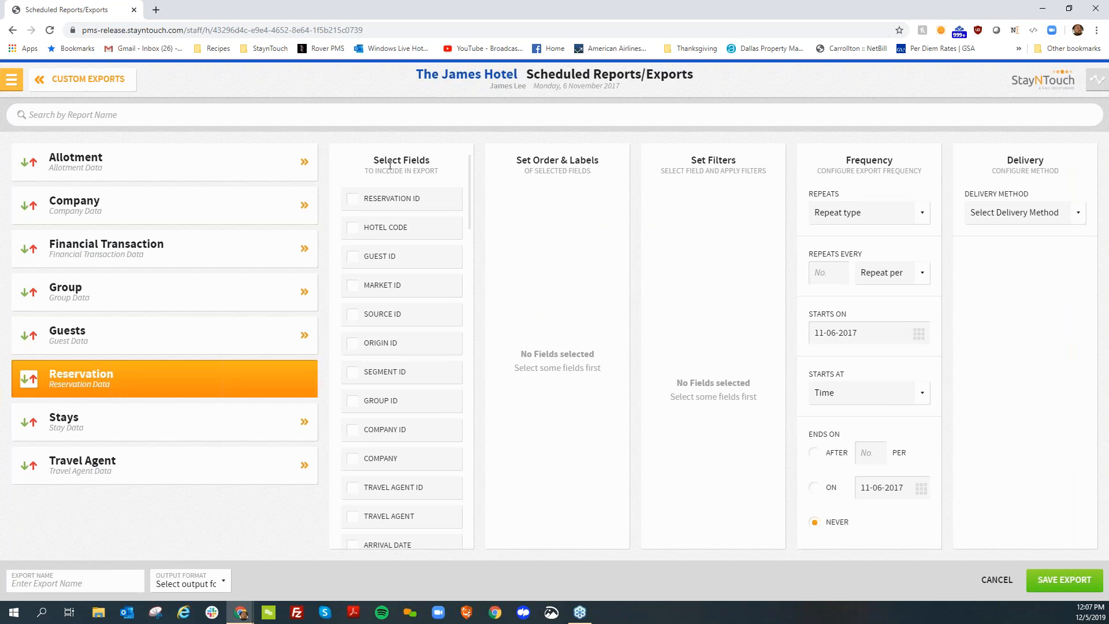
left_click(392, 203)
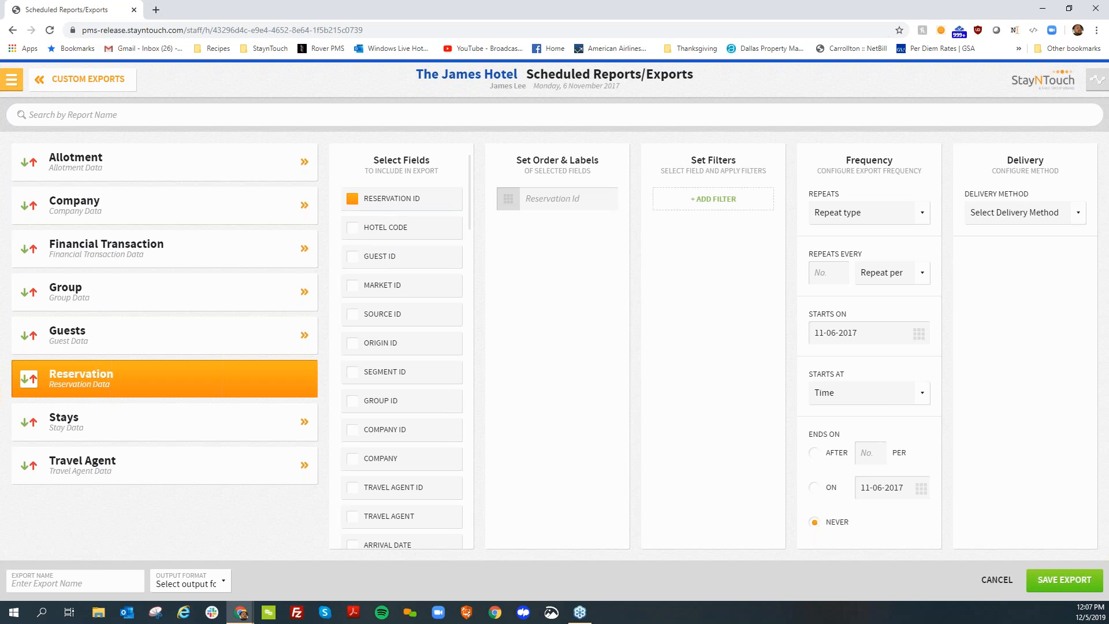
left_click(376, 289)
left_click(375, 318)
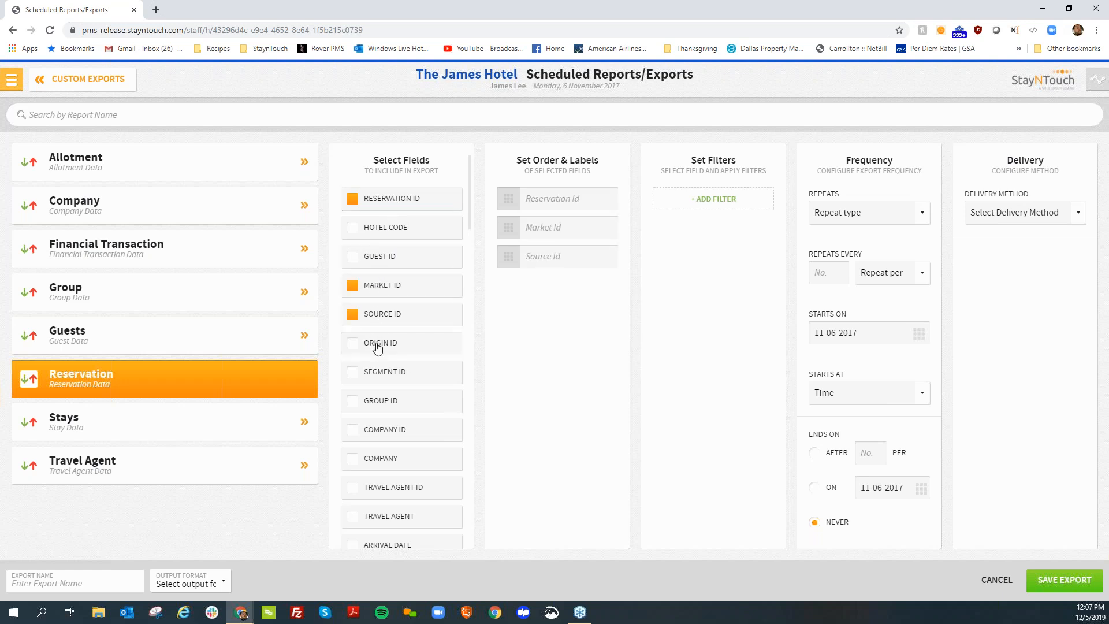
left_click(378, 347)
Add the Company, Arrival Date and Departure Date fields to the reservation export
scroll(374, 343, "down", 2)
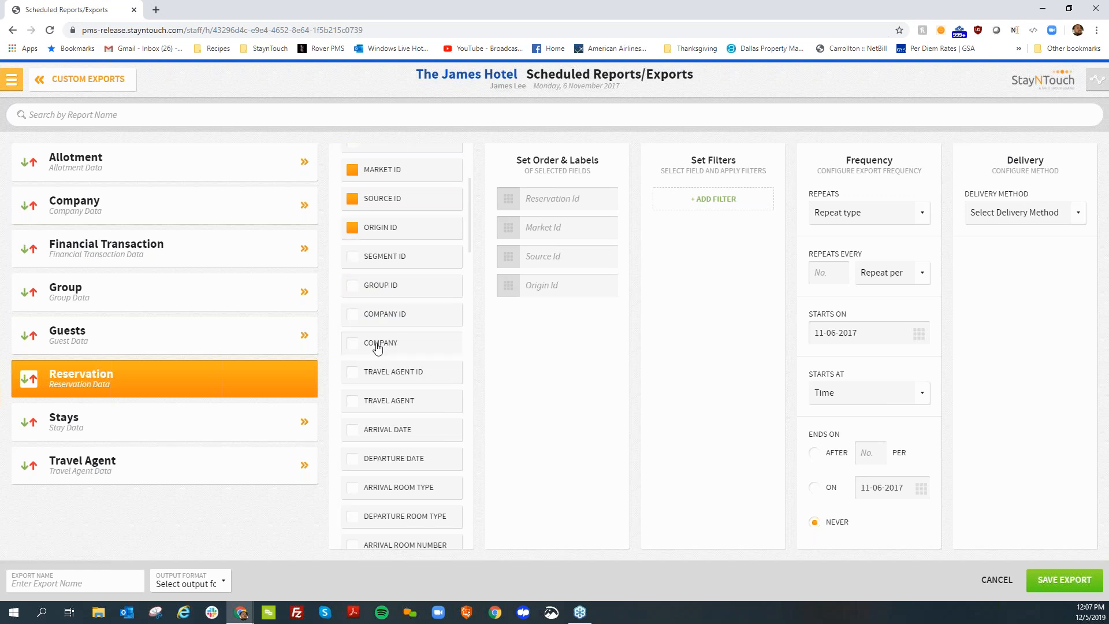
left_click(376, 346)
scroll(366, 430, "down", 2)
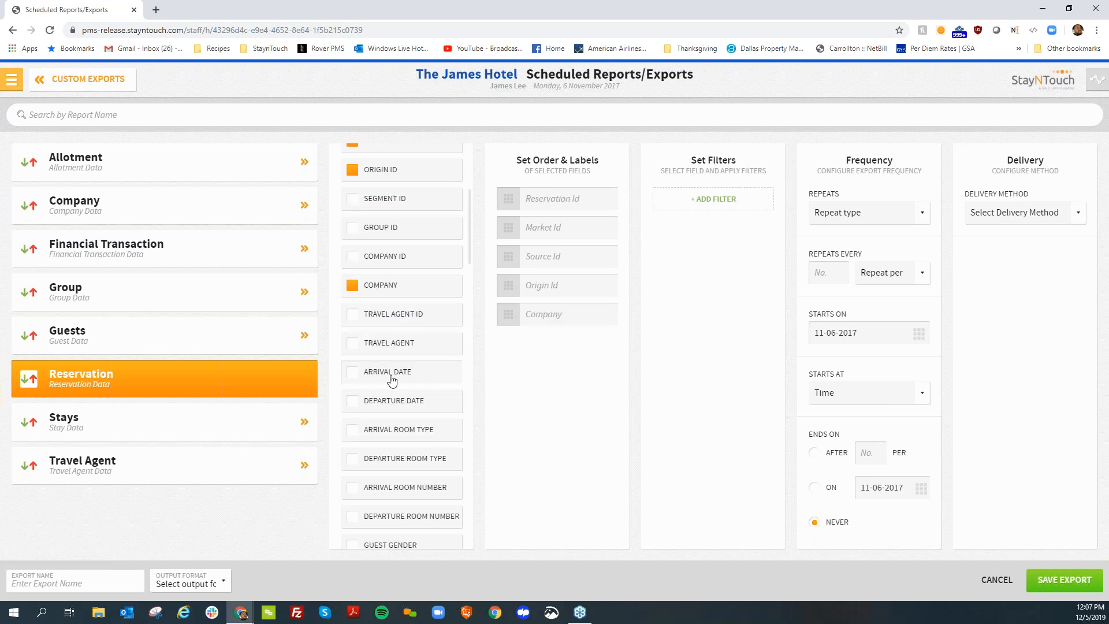
left_click(387, 375)
left_click(391, 400)
Include the ADR, First Night Price and Last Night Price fields in the export
scroll(386, 421, "down", 2)
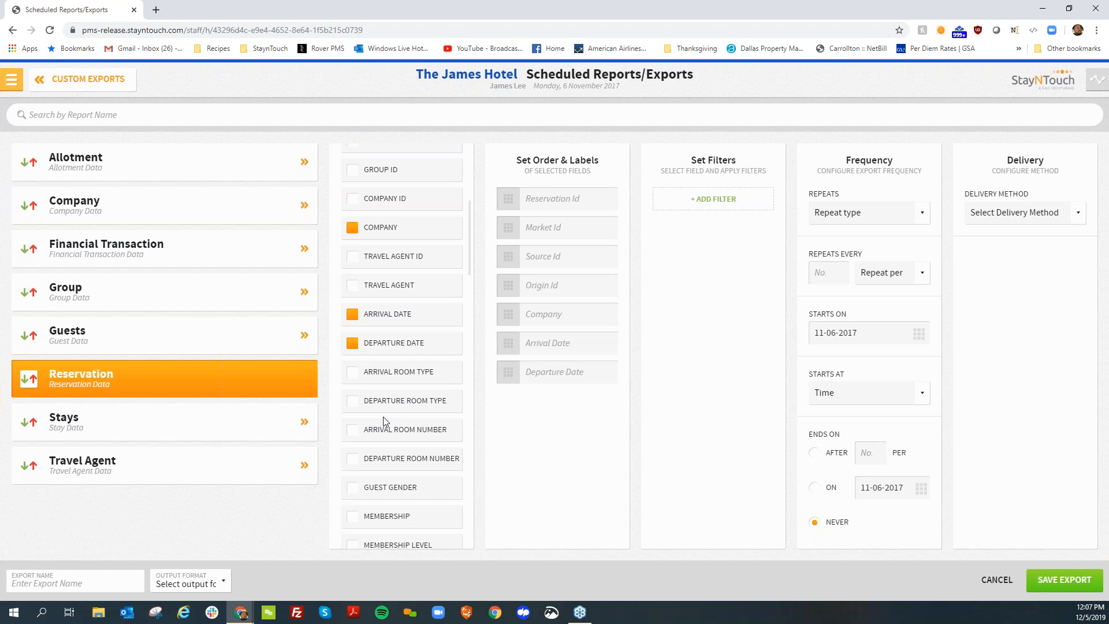
scroll(385, 421, "down", 2)
scroll(386, 422, "down", 2)
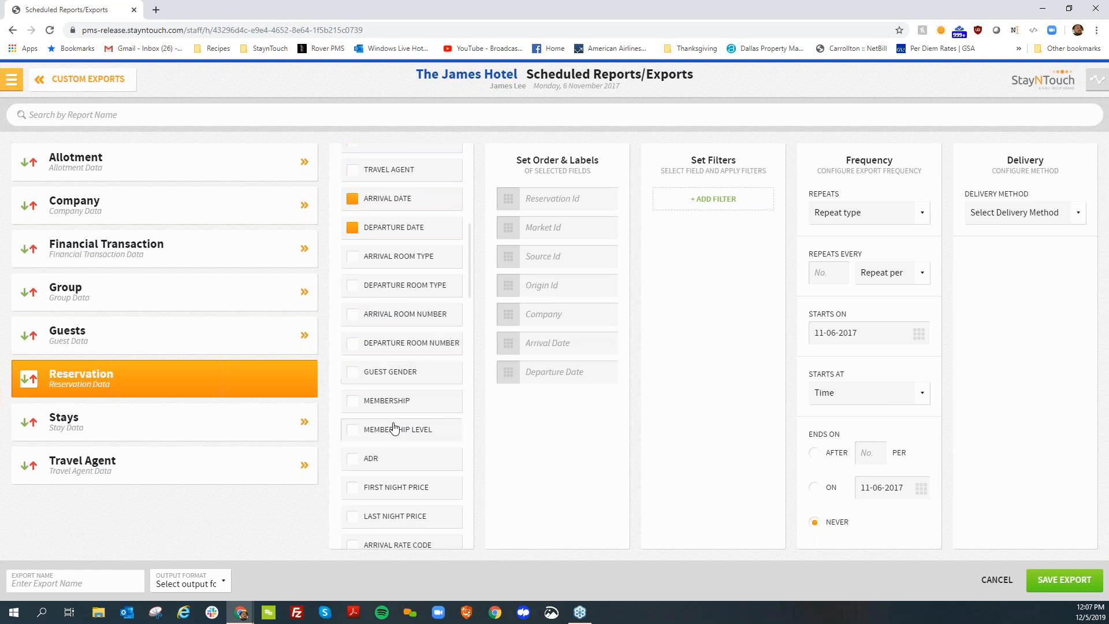
scroll(392, 428, "down", 2)
left_click(396, 402)
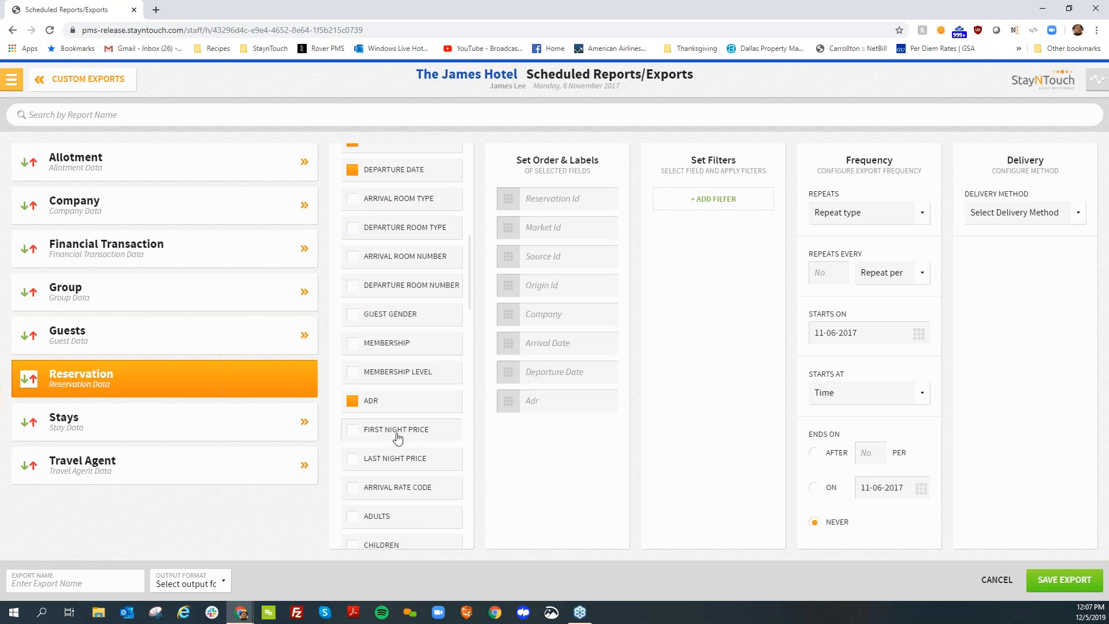
left_click(398, 438)
left_click(396, 460)
Add the CI Agent, CO Agent and Confirmation Number fields to the export
scroll(394, 453, "down", 2)
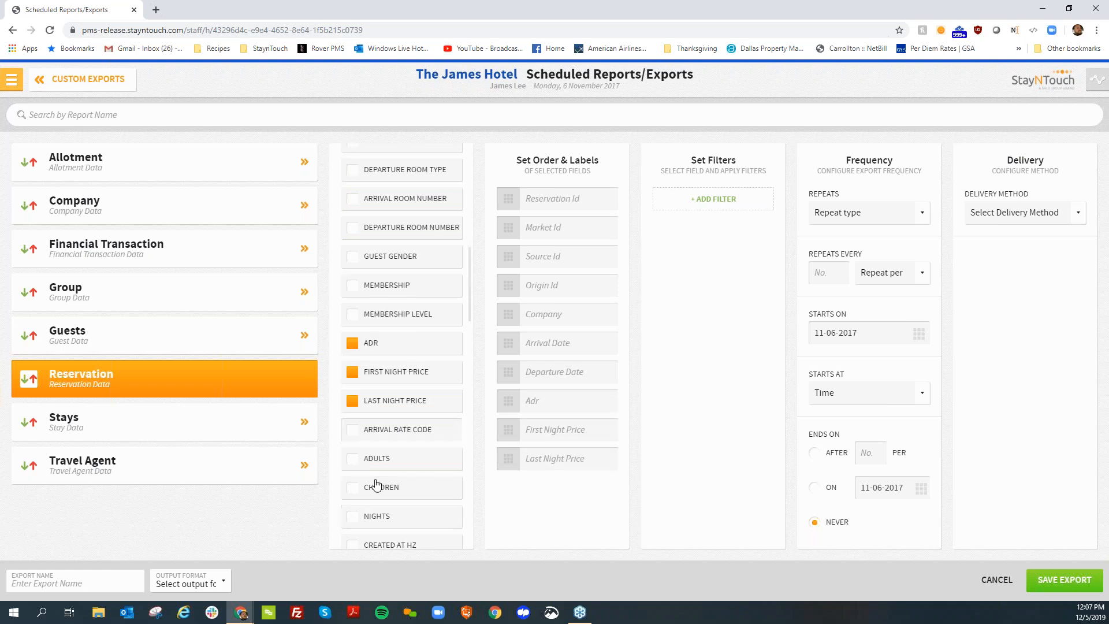
scroll(394, 453, "down", 2)
scroll(396, 400, "down", 2)
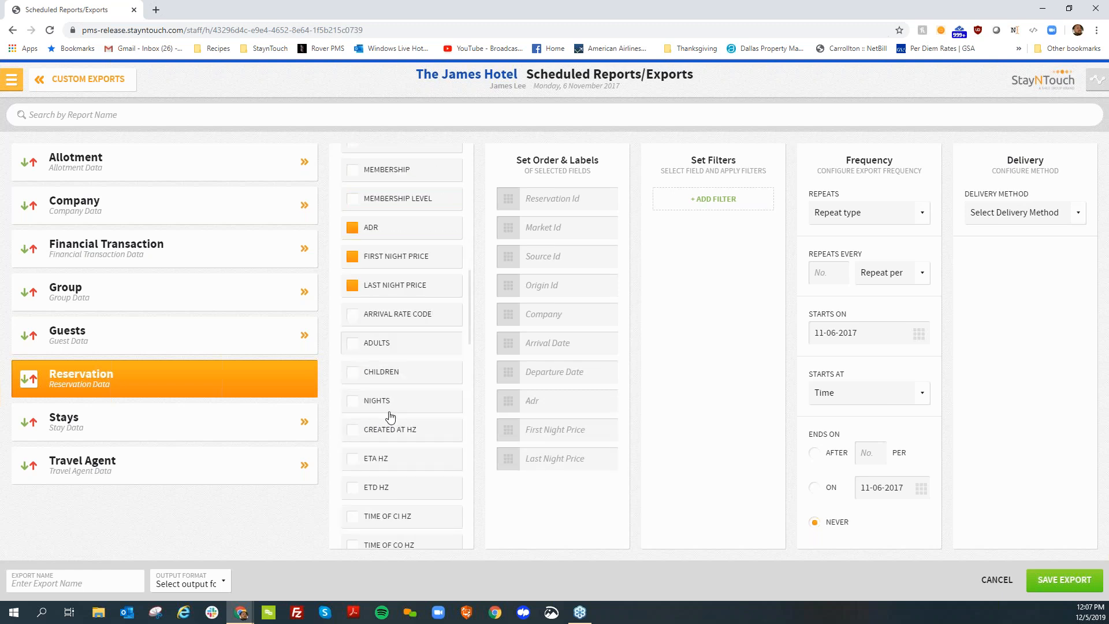
scroll(399, 437, "down", 6)
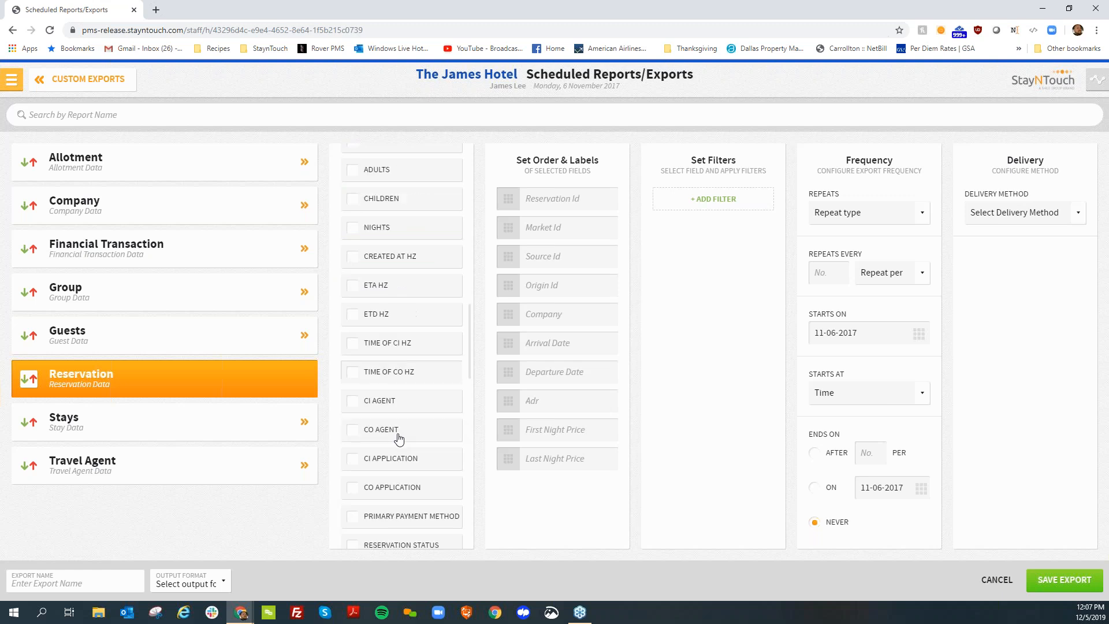
left_click(403, 407)
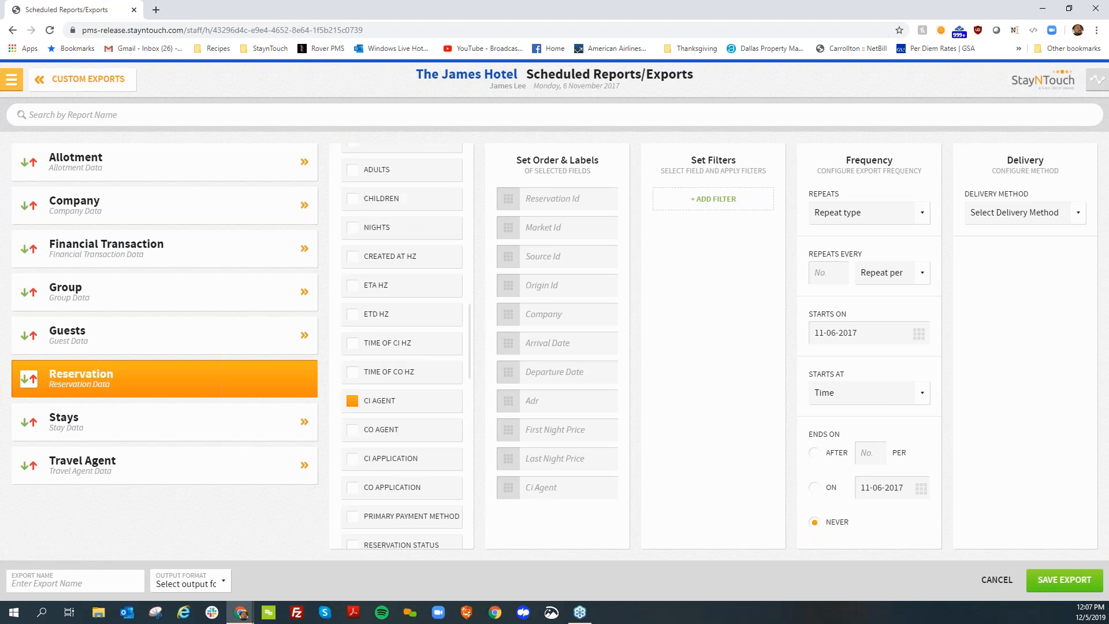
scroll(384, 389, "down", 2)
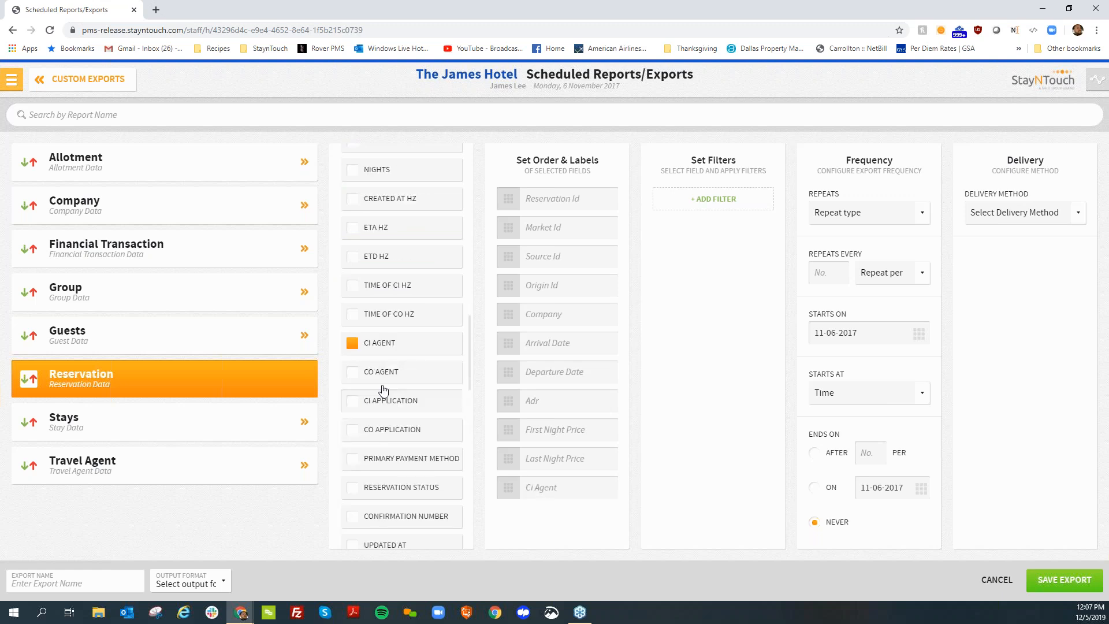
left_click(391, 371)
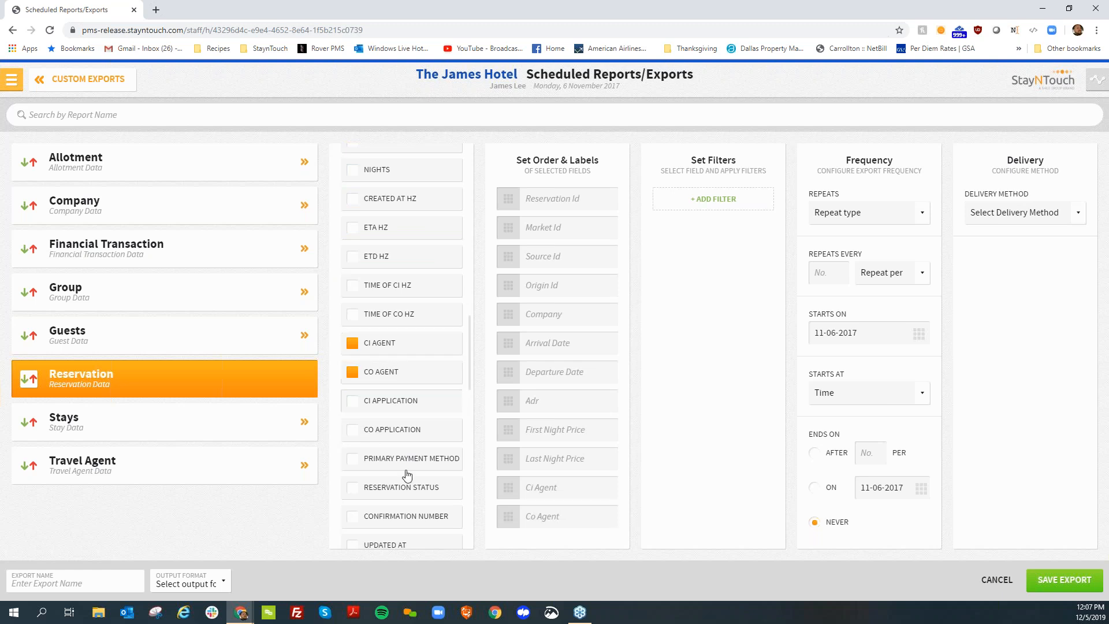
scroll(407, 475, "down", 4)
left_click(393, 401)
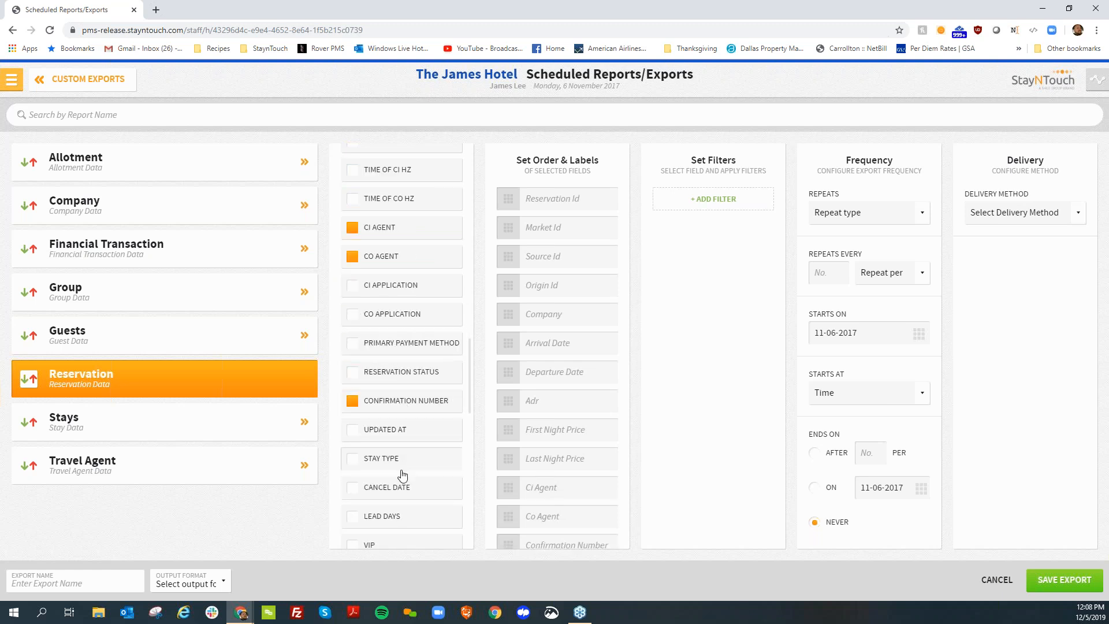
Include the guest's First Name, Last Name, Address, Address2 and City fields in the export
scroll(403, 475, "down", 6)
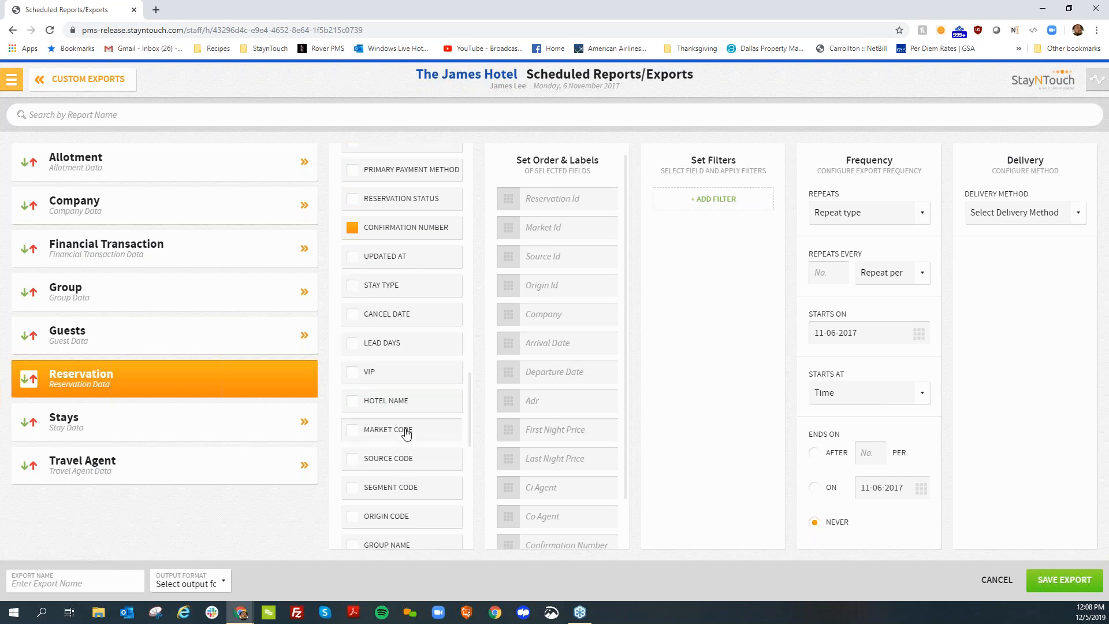
scroll(406, 433, "down", 4)
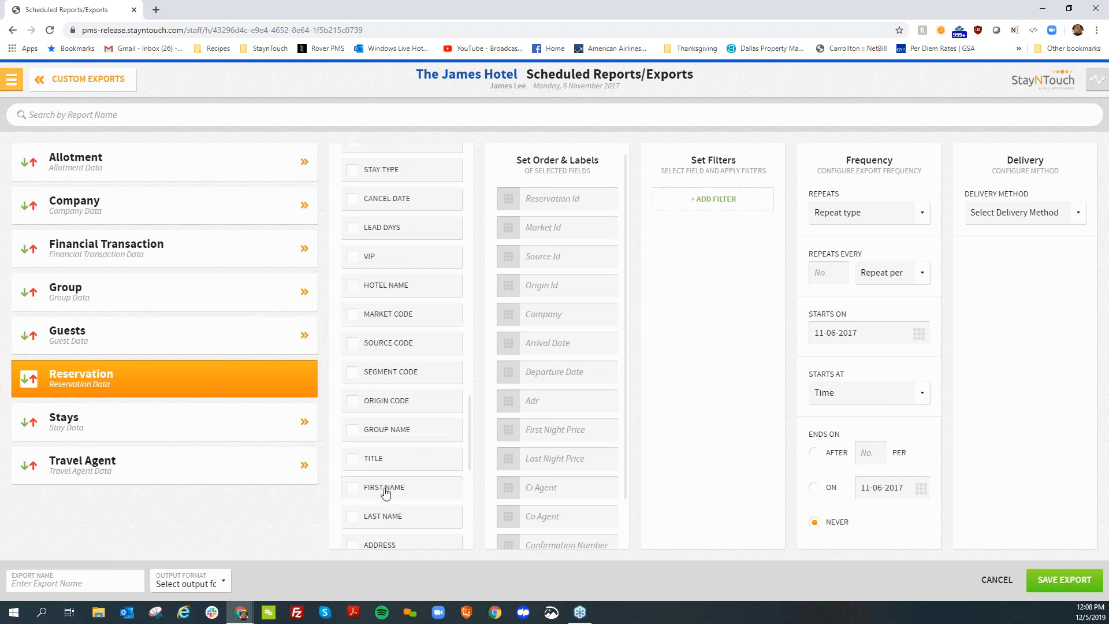
left_click(385, 488)
left_click(383, 517)
scroll(383, 520, "down", 4)
left_click(388, 431)
left_click(388, 462)
left_click(383, 488)
Add the guest's Email, Phone, State and Postal Code fields to the export
scroll(381, 493, "down", 2)
scroll(381, 495, "down", 2)
left_click(381, 490)
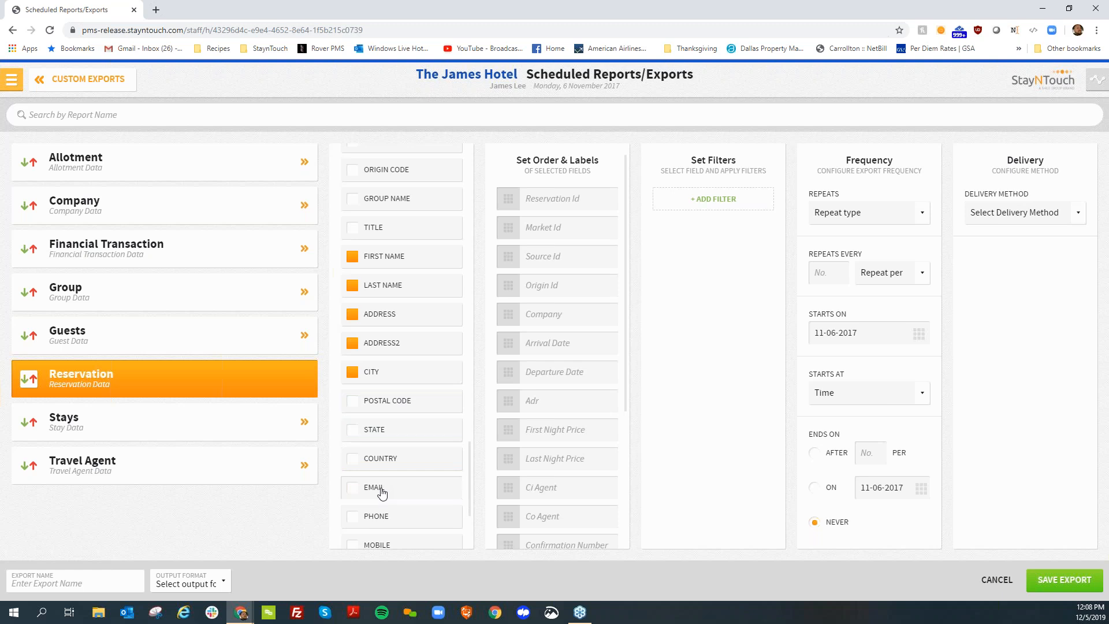
left_click(392, 525)
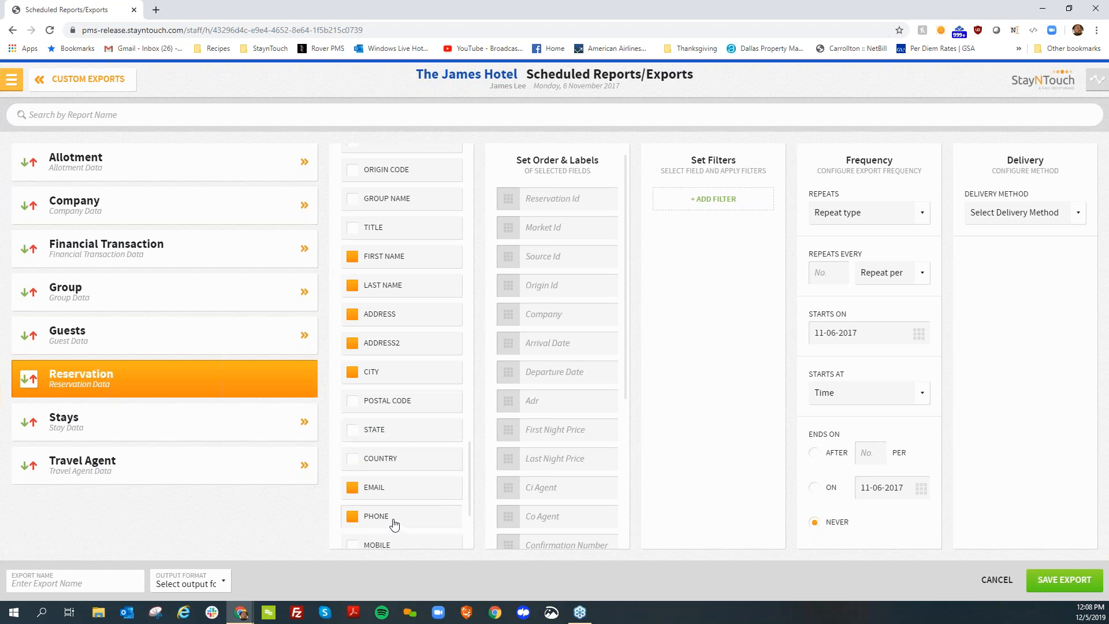
left_click(390, 429)
left_click(402, 401)
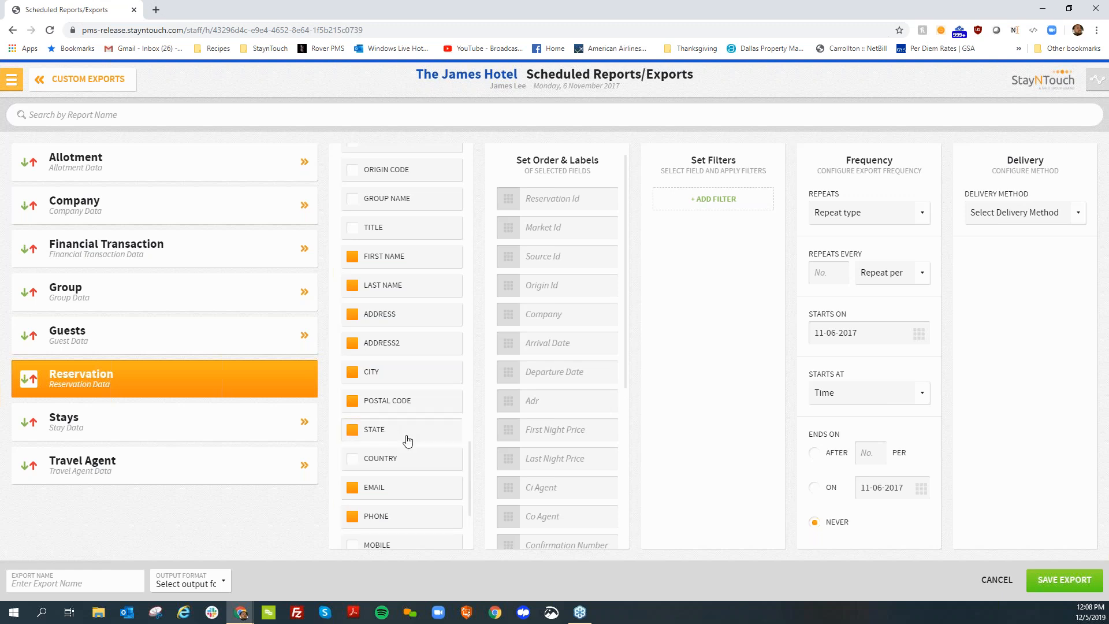
scroll(408, 442, "down", 2)
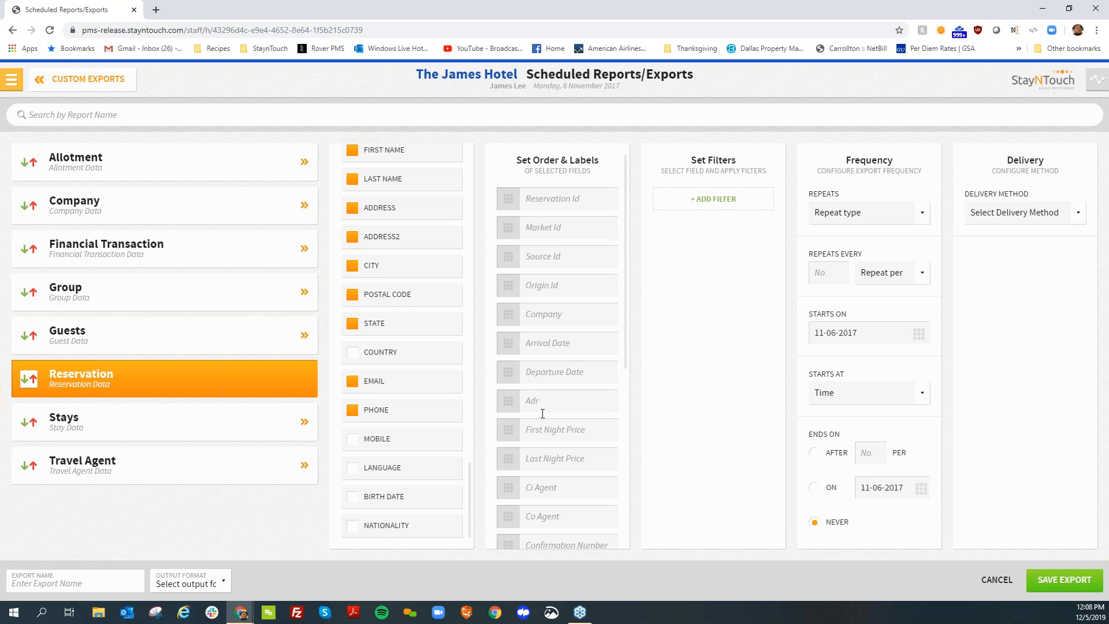
Add a Duration filter to the reservation export and set its duration to Last Month
left_click(700, 200)
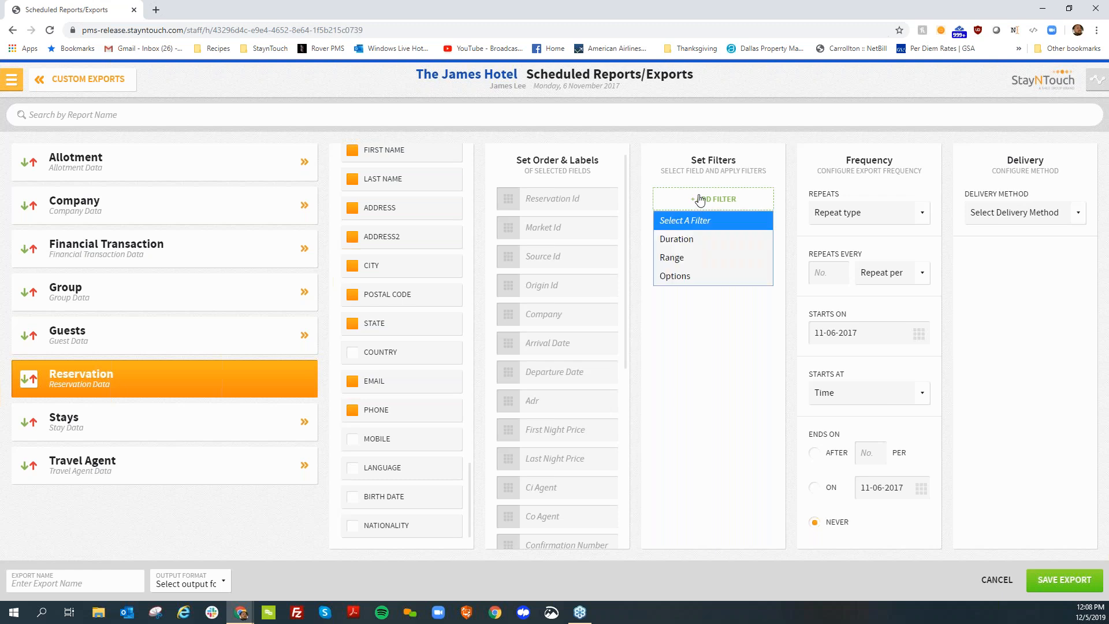
left_click(703, 238)
left_click(701, 256)
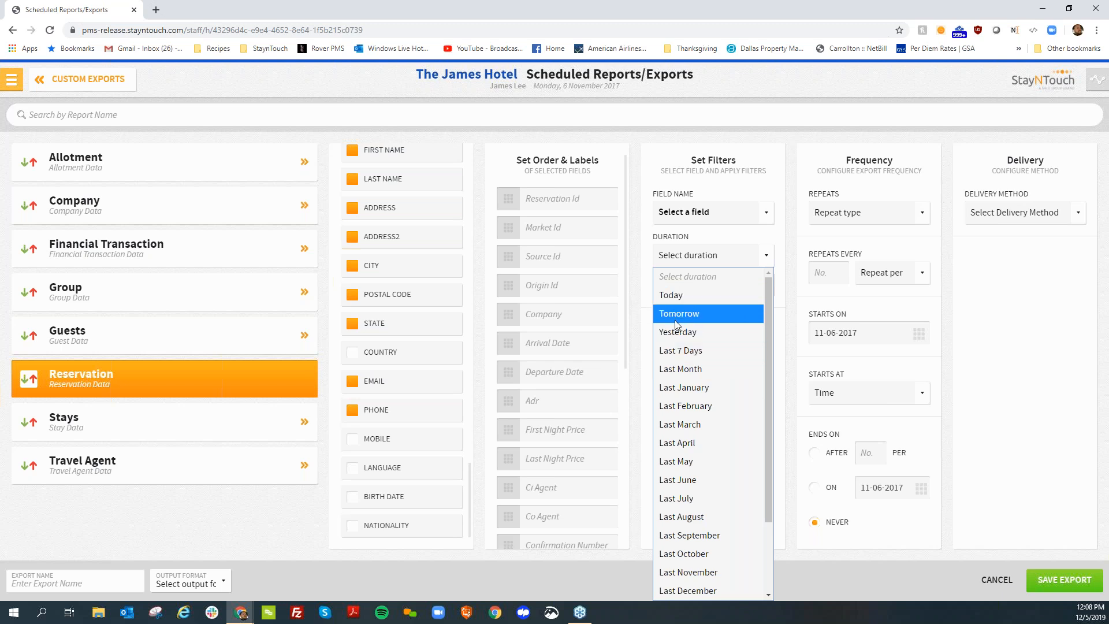
scroll(677, 324, "down", 2)
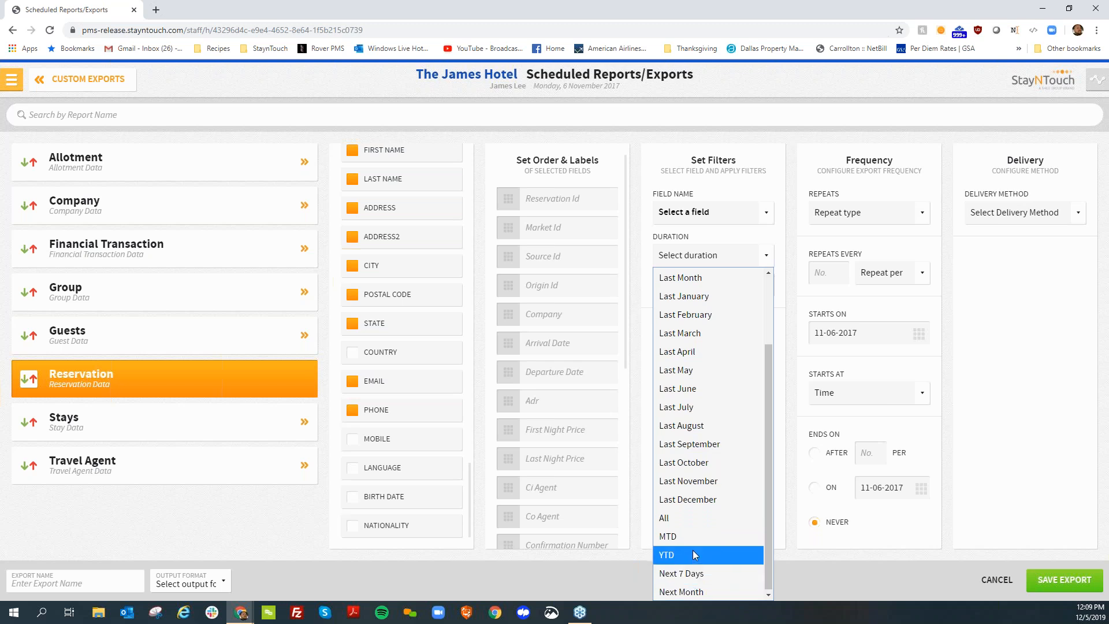
scroll(696, 555, "up", 2)
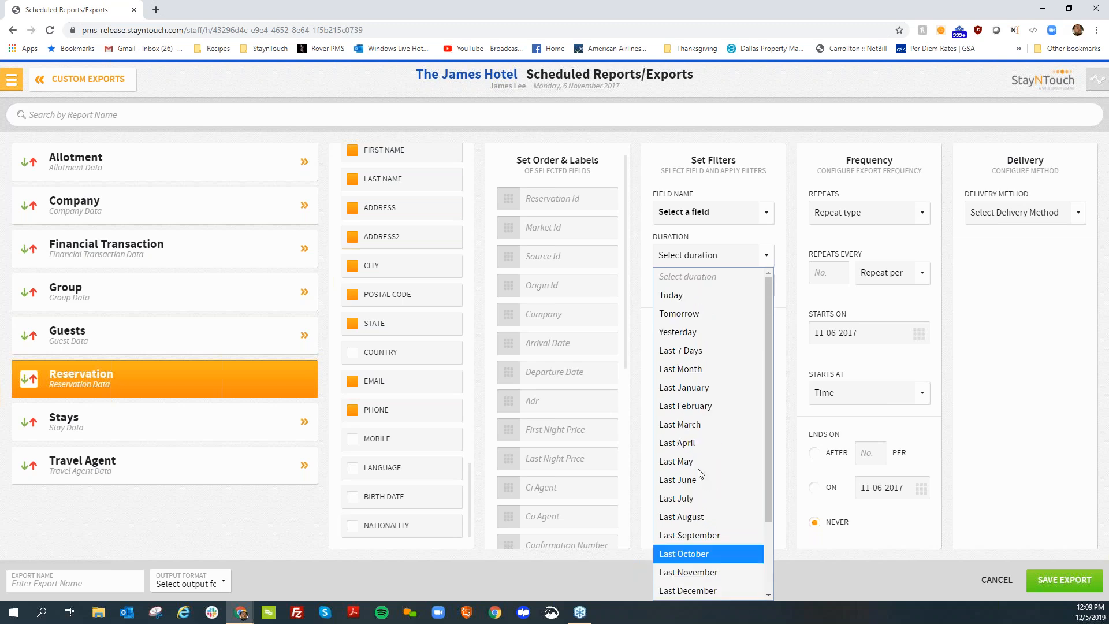
left_click(688, 368)
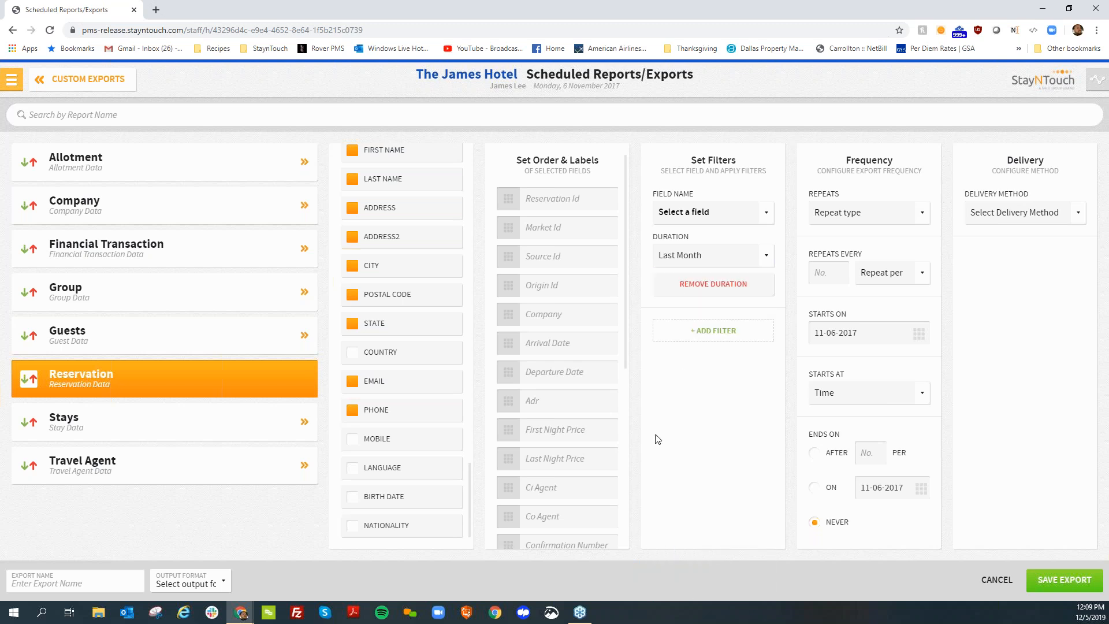
Add a Range filter on the Adr field that keeps values greater than 150.00
left_click(710, 333)
left_click(702, 390)
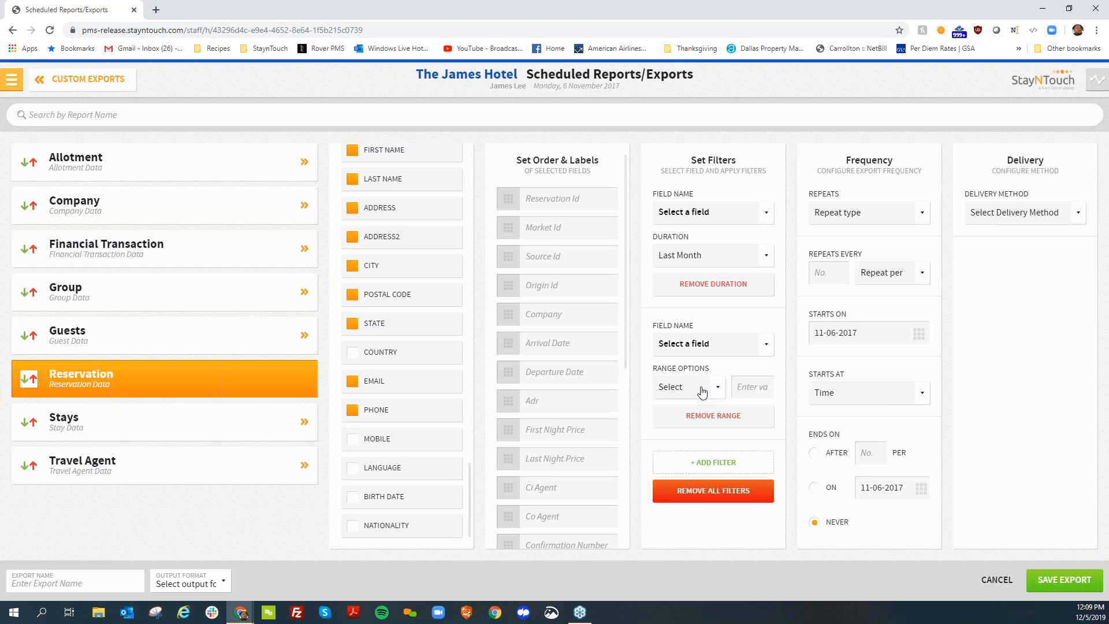
left_click(702, 343)
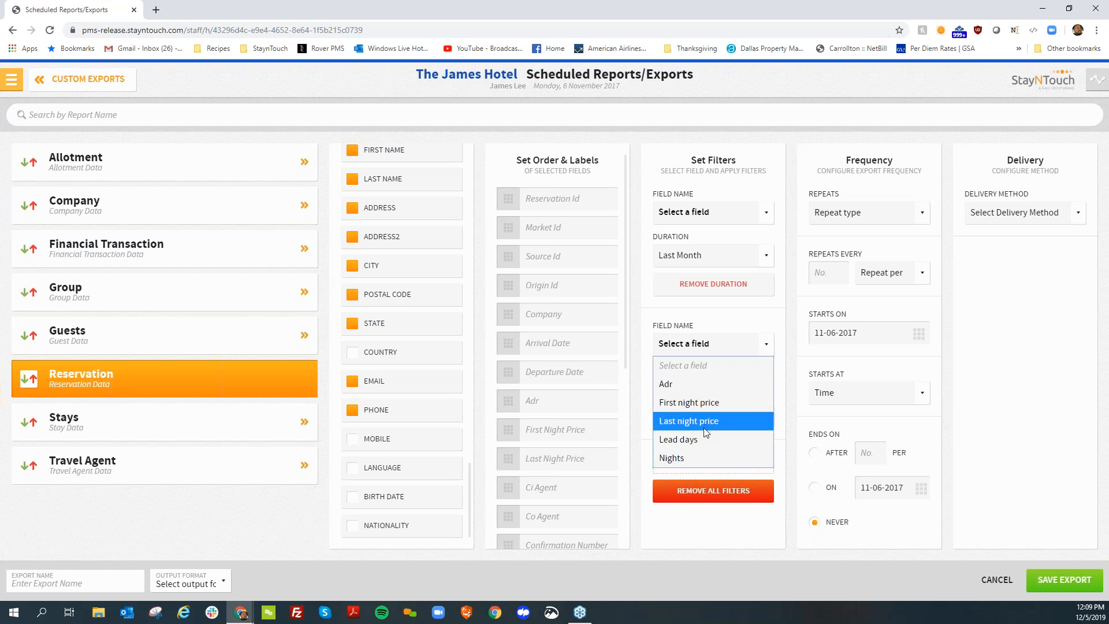
left_click(692, 385)
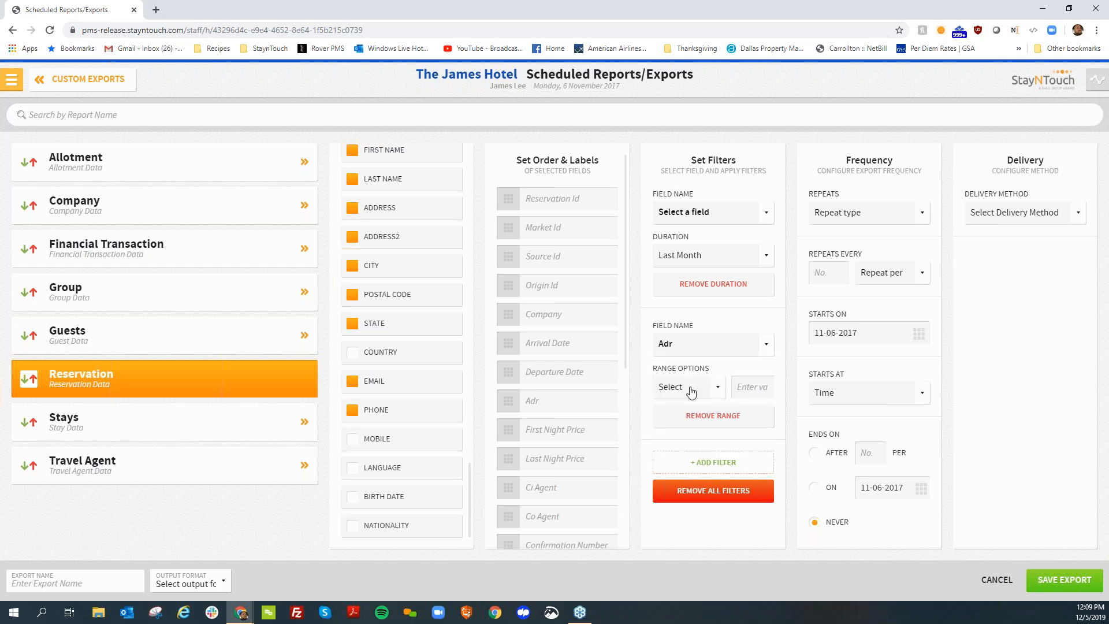
left_click(693, 388)
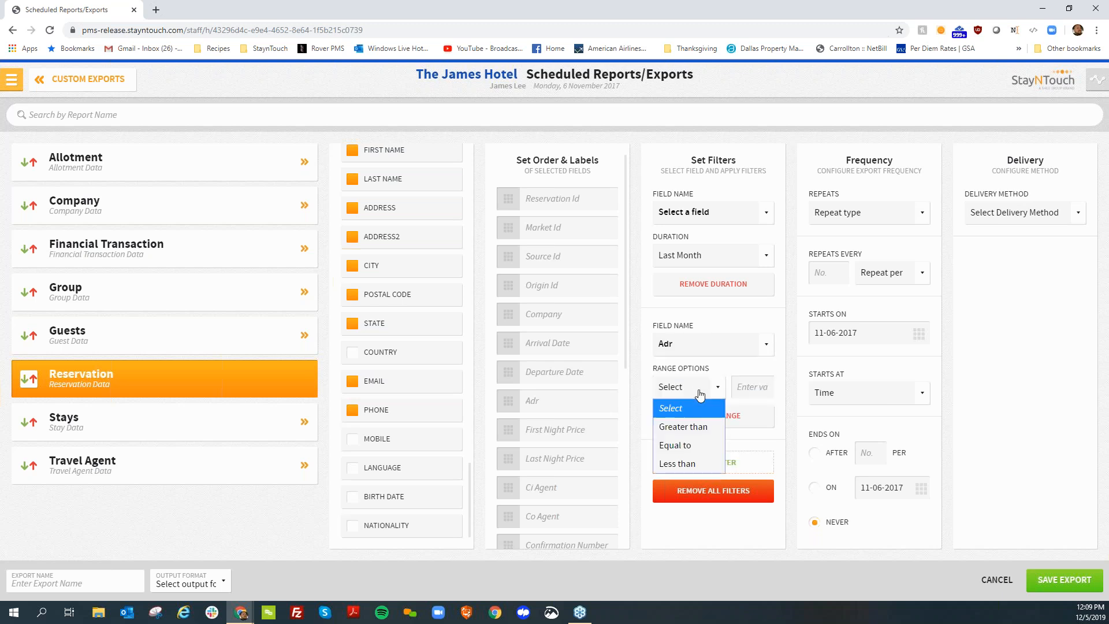
left_click(697, 428)
left_click(760, 390)
type("150.00")
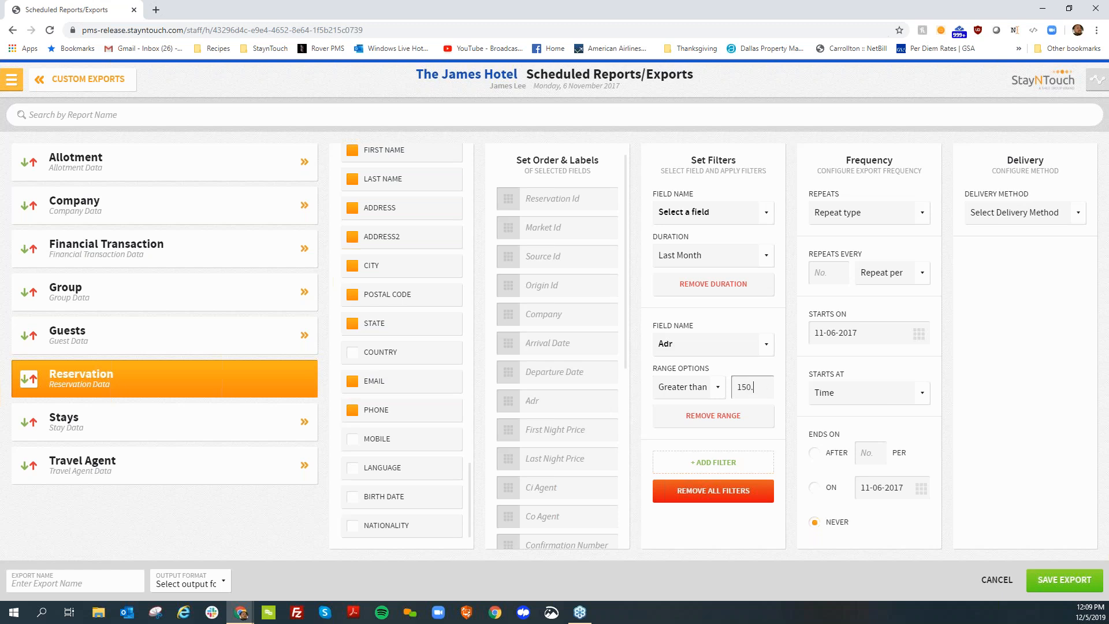
Add an Options filter on the Market code field with only Transient selected
left_click(720, 473)
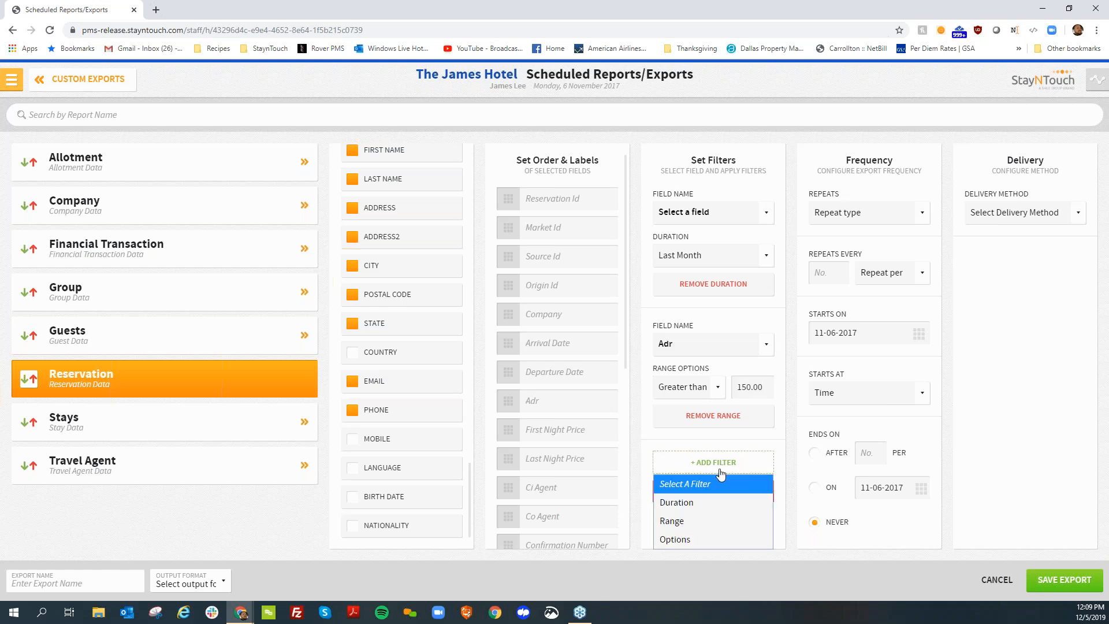
left_click(687, 537)
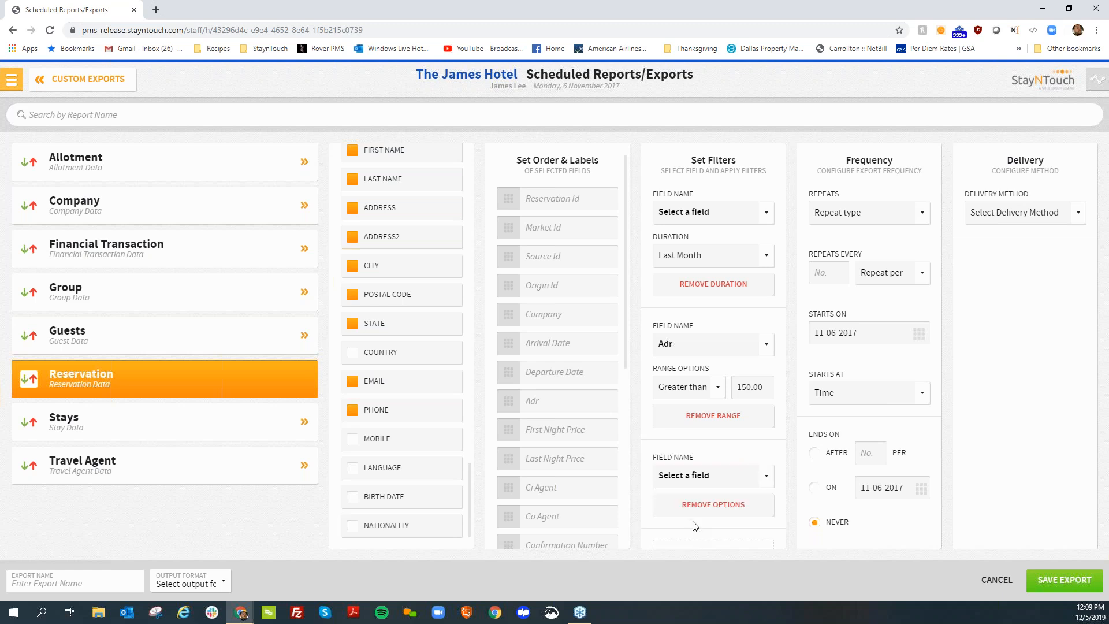
left_click(713, 479)
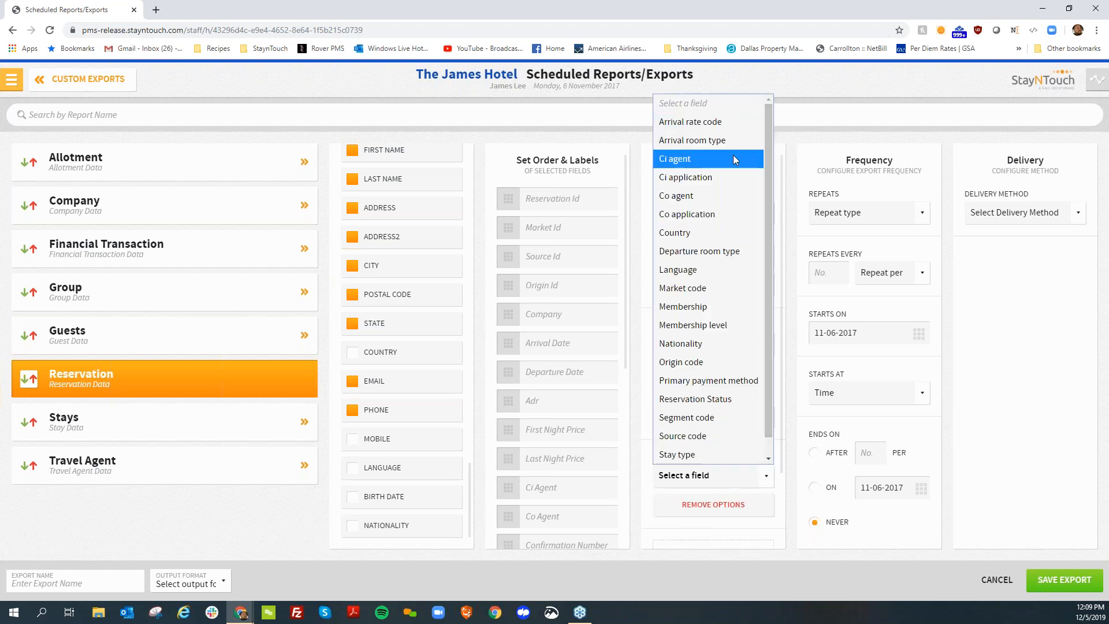
left_click(691, 295)
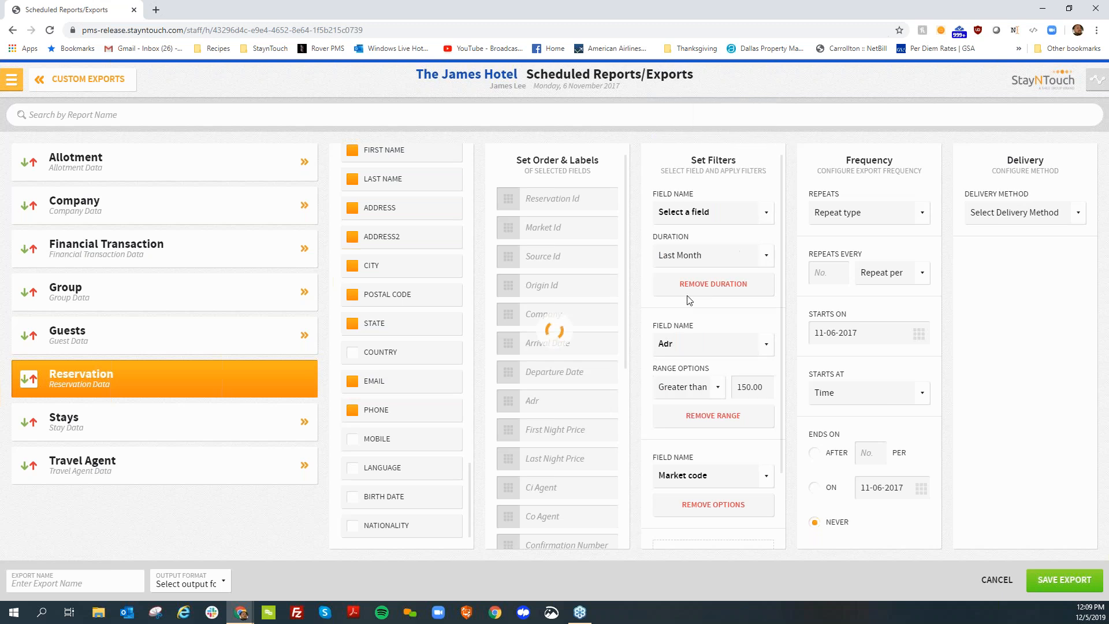
scroll(732, 488, "down", 1)
left_click(732, 459)
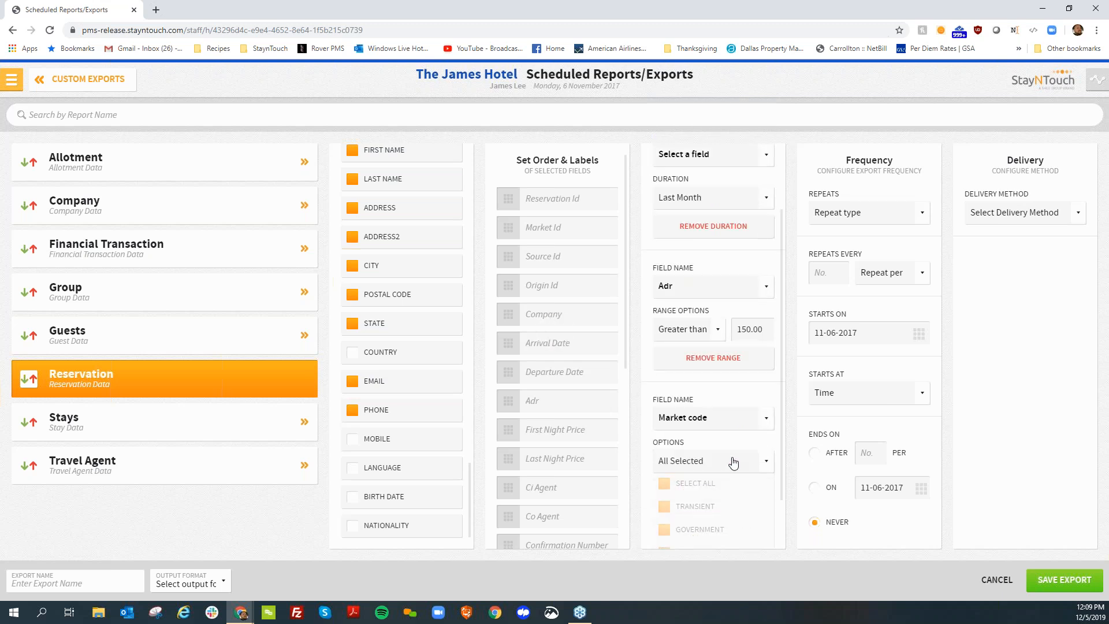
scroll(722, 492, "down", 1)
left_click(706, 428)
left_click(704, 449)
scroll(749, 466, "down", 2)
scroll(749, 484, "down", 1)
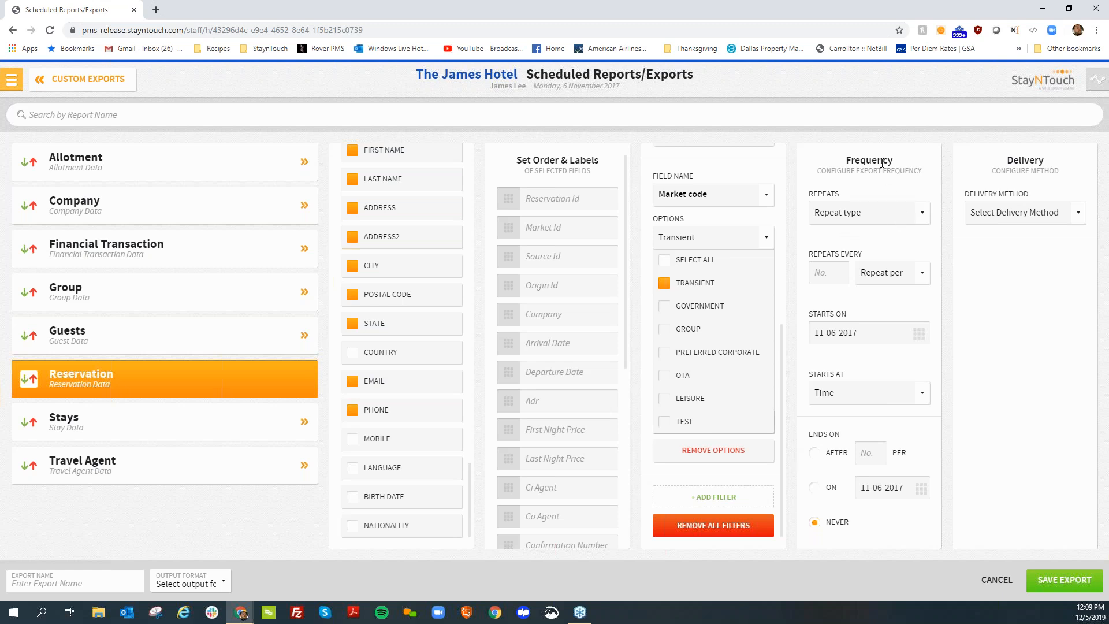
Set the export to Run Once and deliver it through Email Export Delivery Type to the recipient's email address
left_click(865, 219)
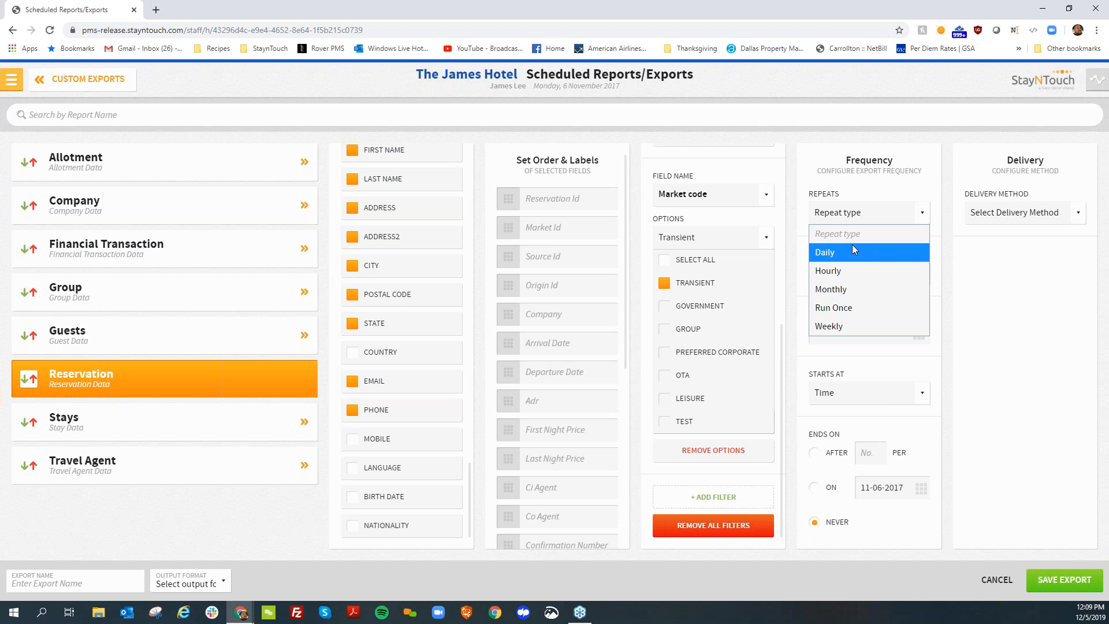
left_click(843, 309)
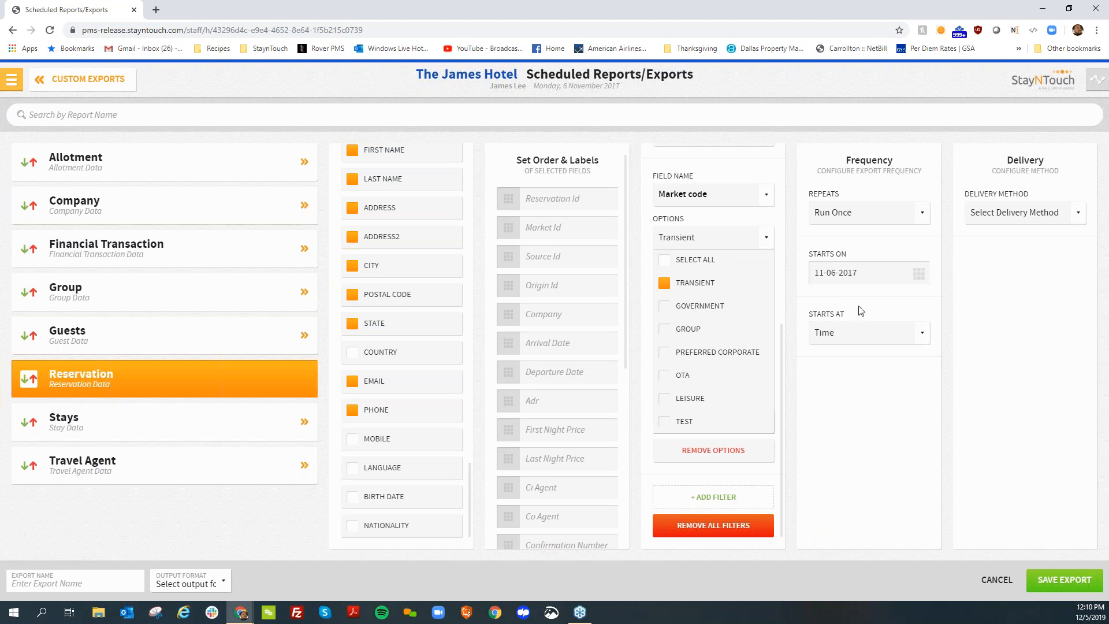
left_click(1047, 213)
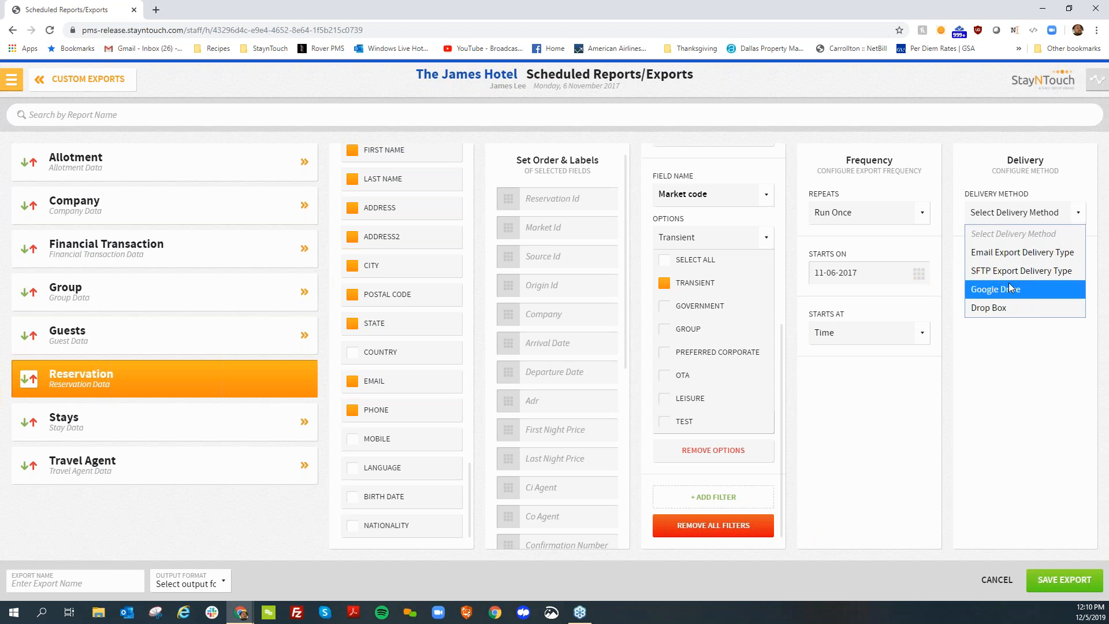
left_click(1005, 252)
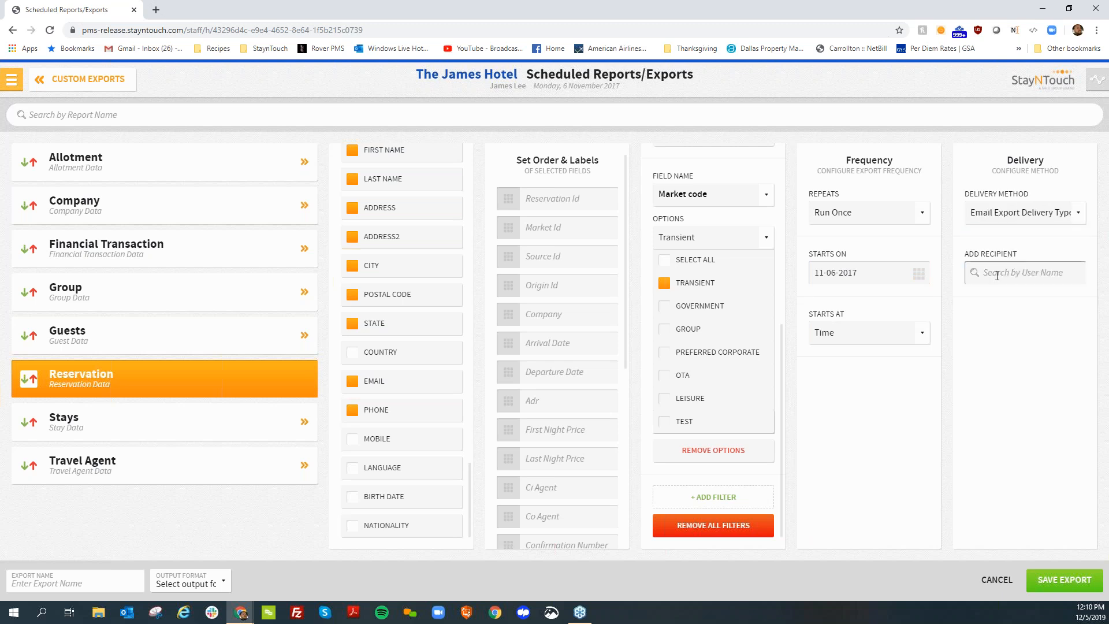
left_click(997, 272)
key("Return")
left_click(56, 589)
type("Futur")
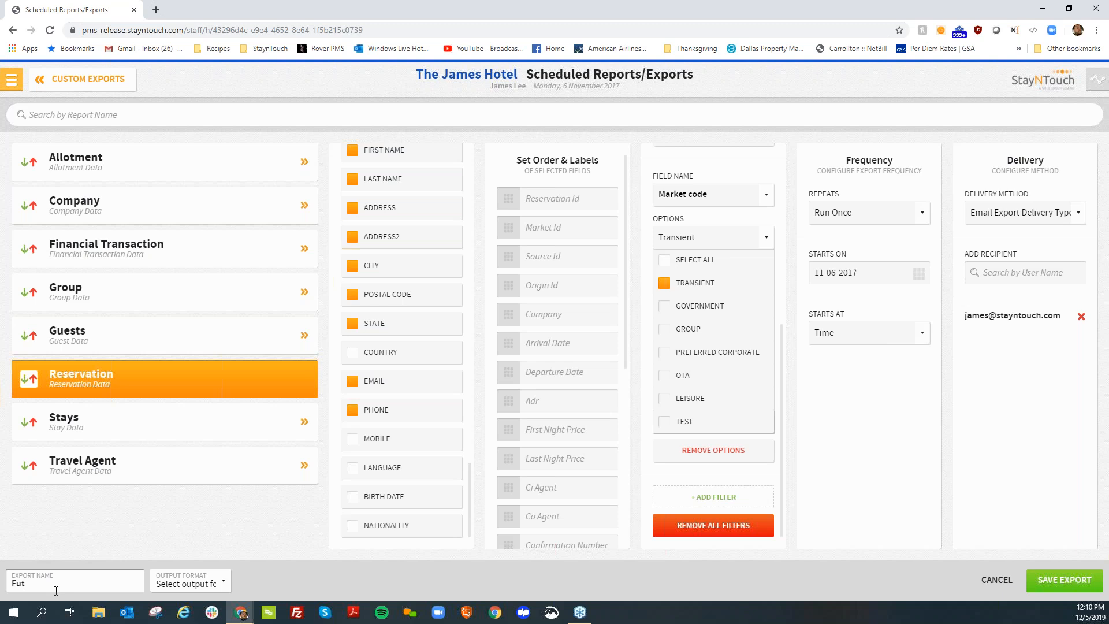
key("BackSpace")
key("BackSpace")
key("BackSpace")
key("BackSpace")
key("BackSpace")
Save the export under the name Past Month Reservations with CSV as the output format
type("Past Month Reservations")
left_click(326, 576)
left_click(224, 576)
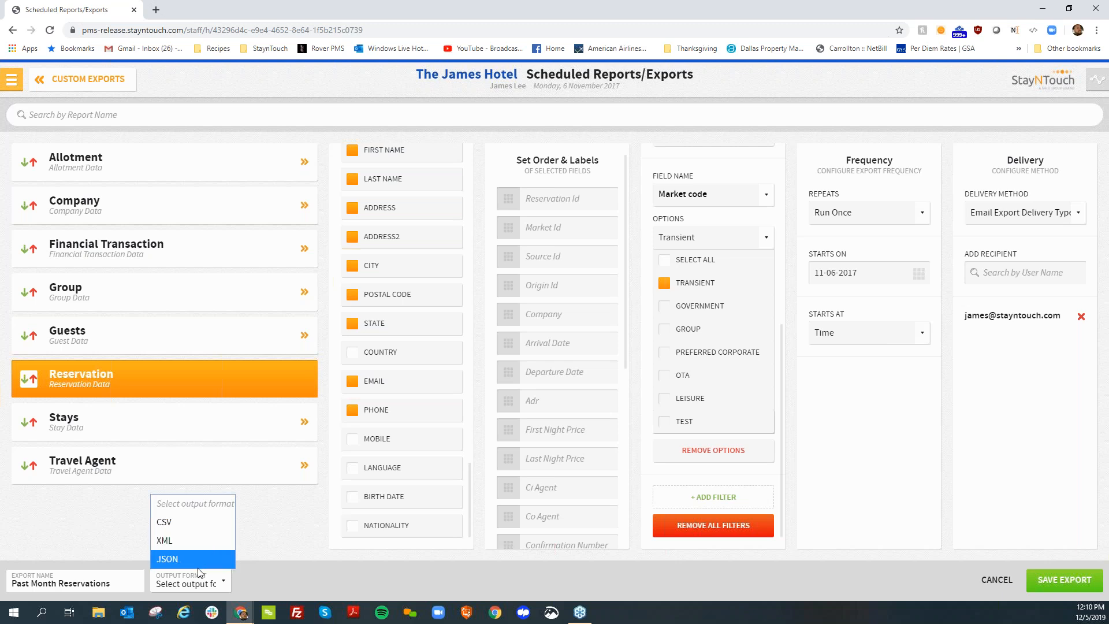
left_click(188, 523)
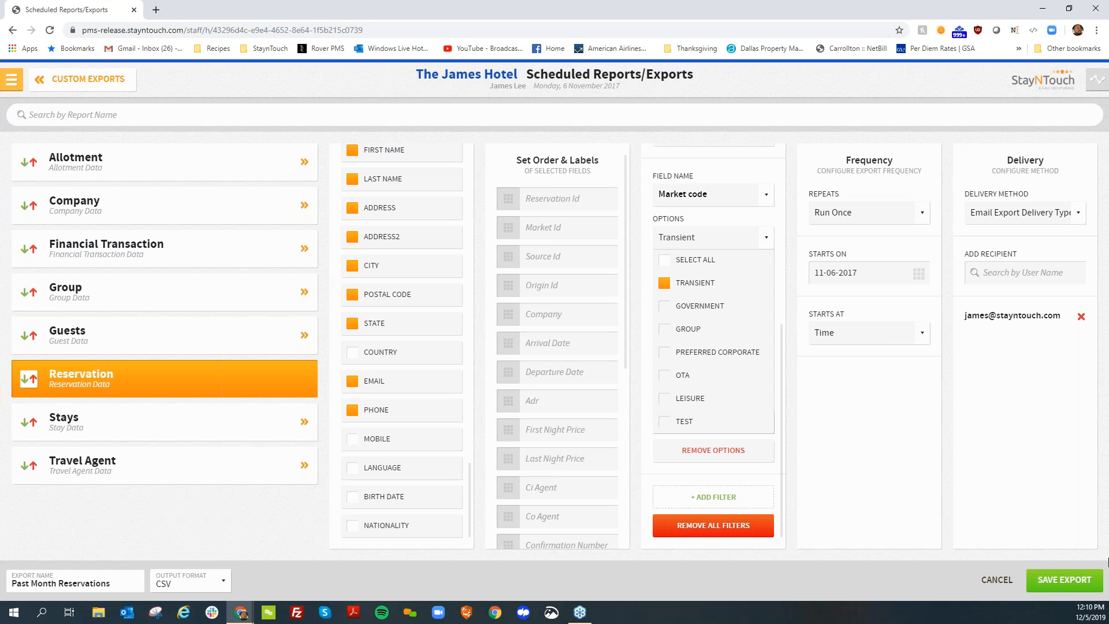
left_click(1054, 585)
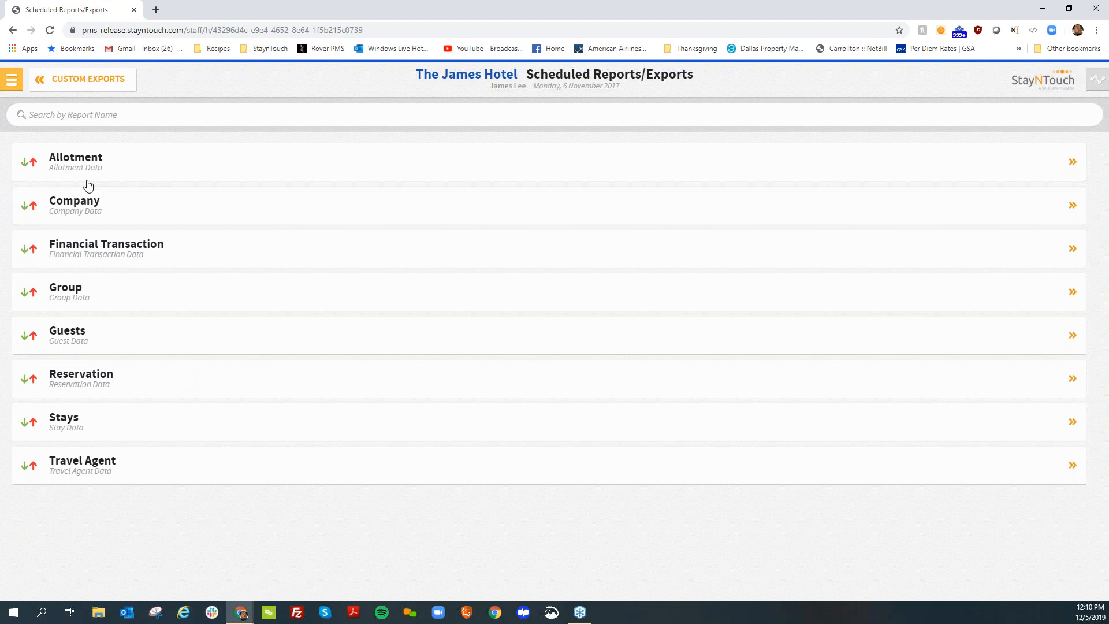
Open Past Month Reservations from the list of custom exports and run it immediately
left_click(81, 92)
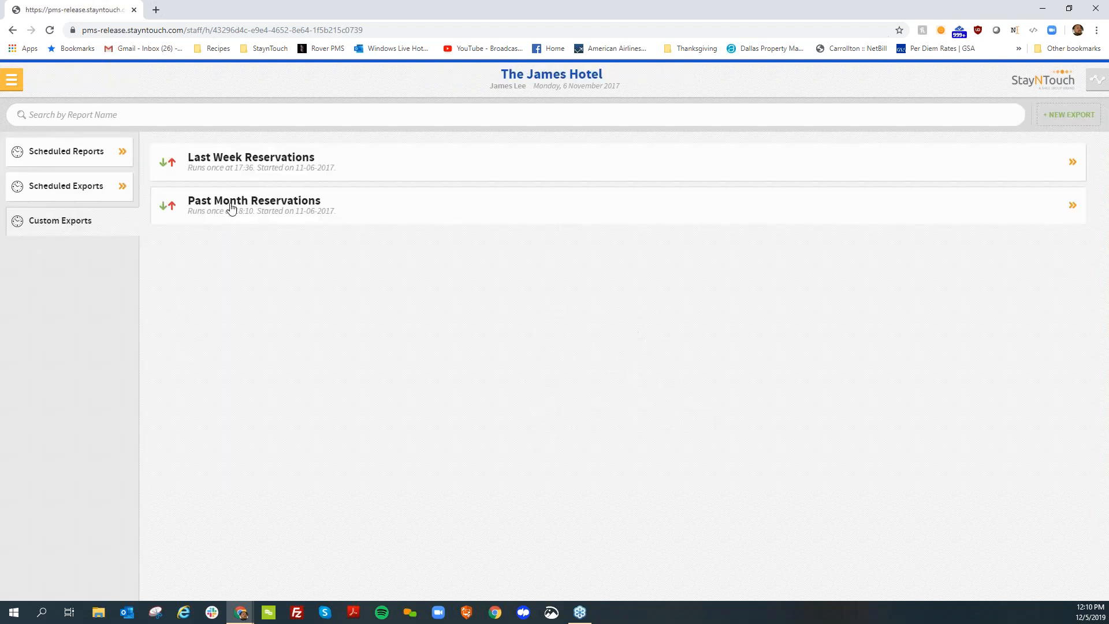
left_click(231, 209)
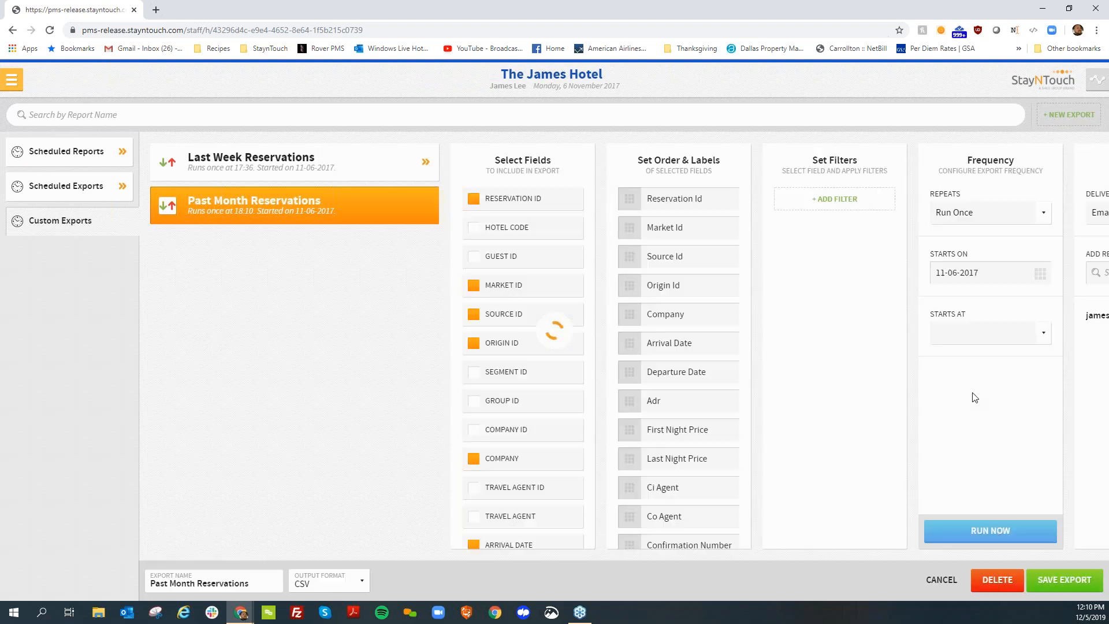
left_click(971, 539)
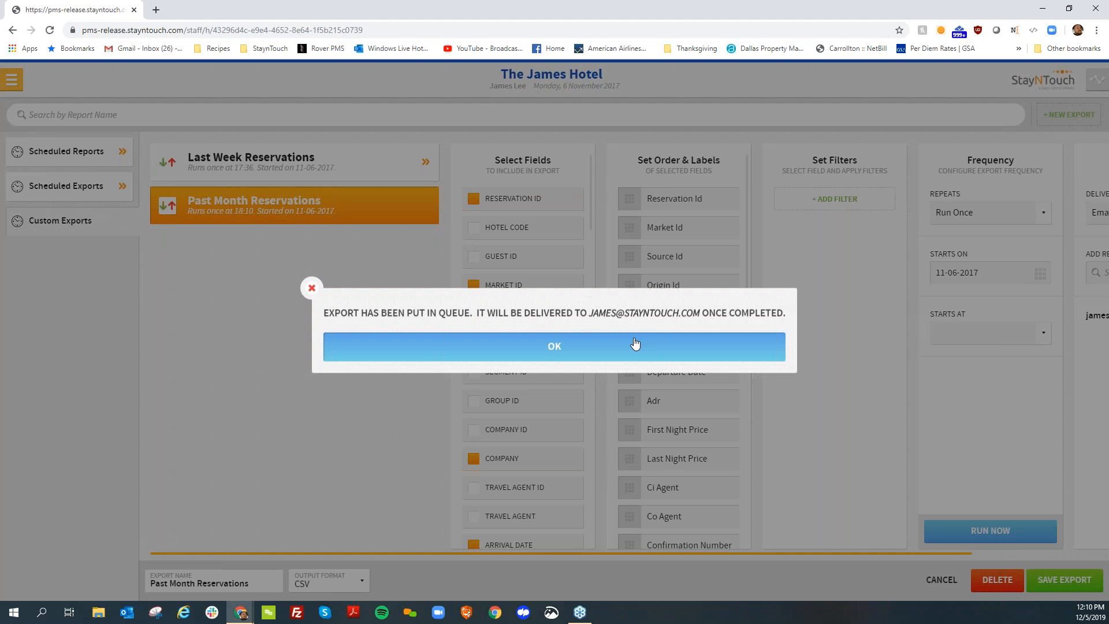
left_click(635, 345)
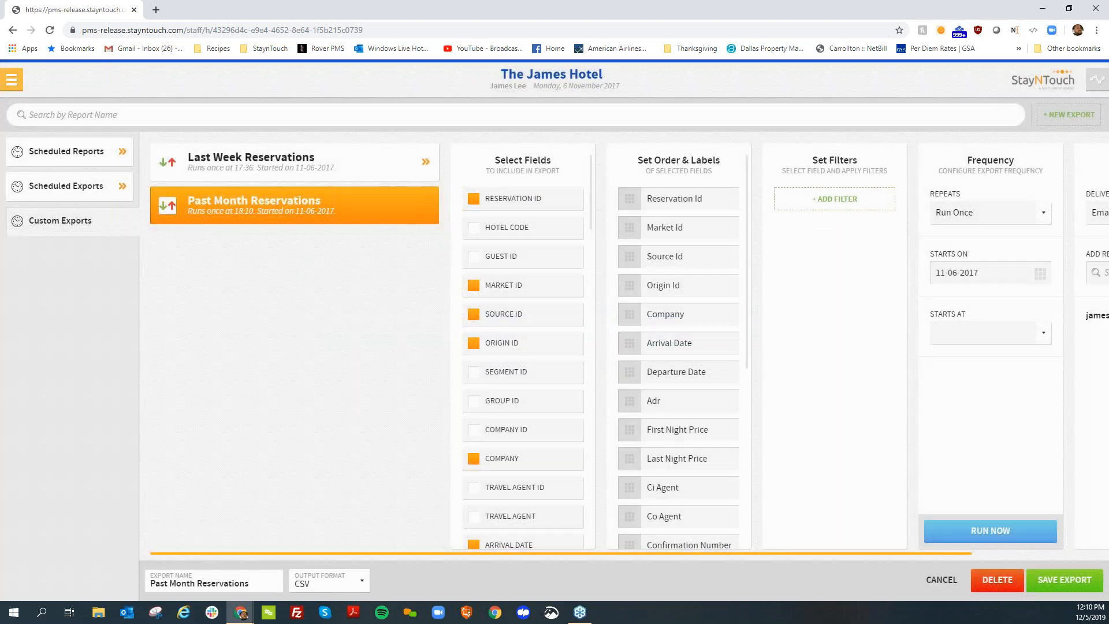
Add an Options filter on Market code to the Past Month Reservations export, with only Transient selected
left_click(823, 204)
left_click(847, 202)
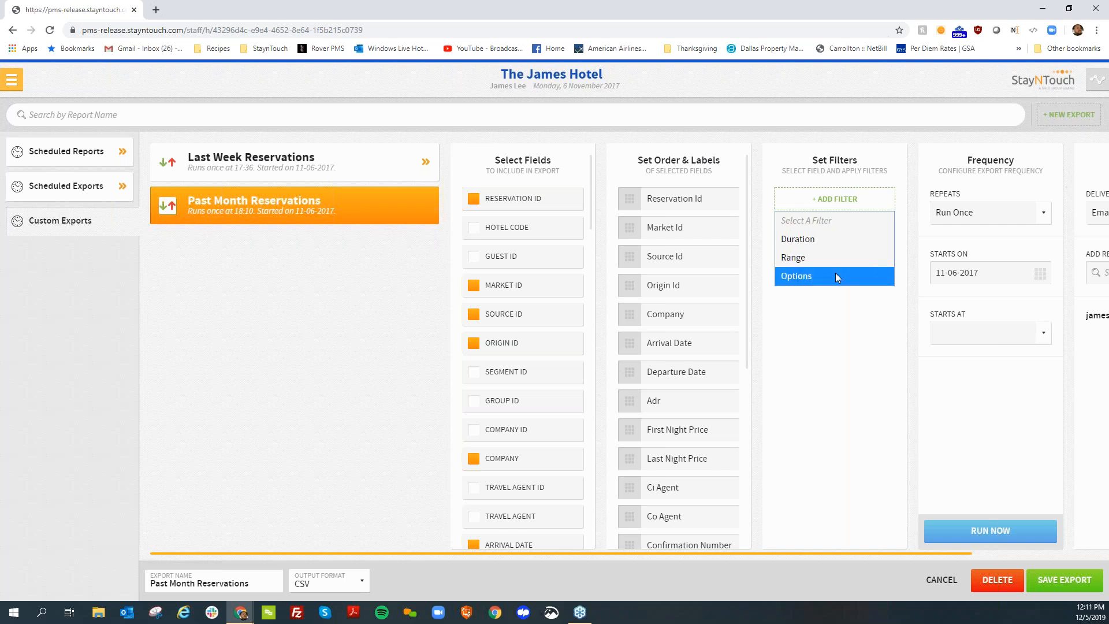
left_click(833, 276)
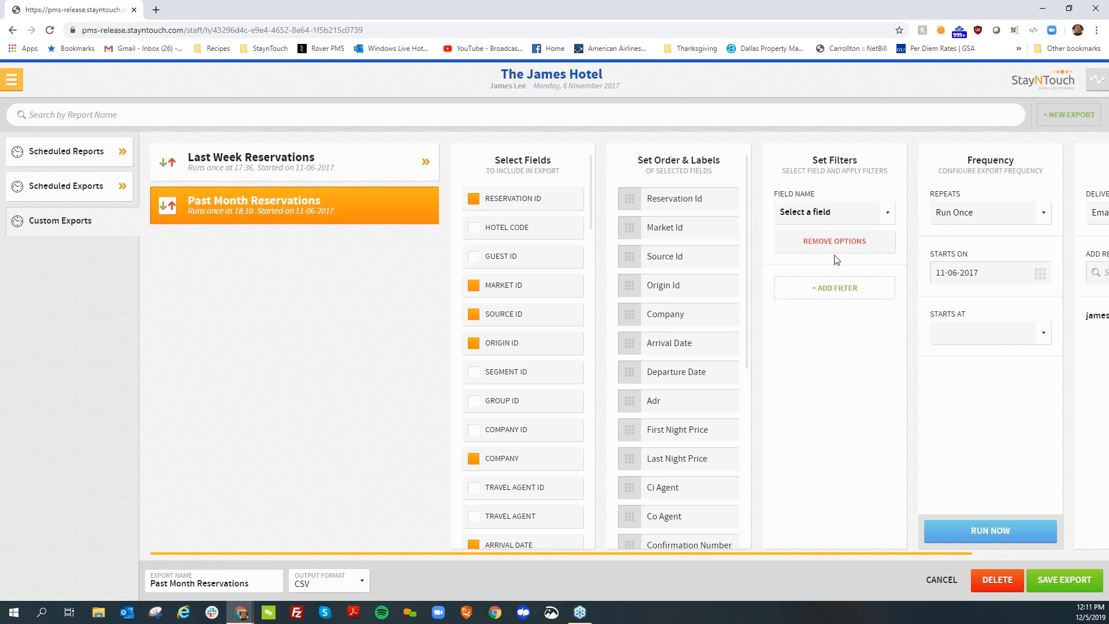
left_click(834, 287)
left_click(833, 279)
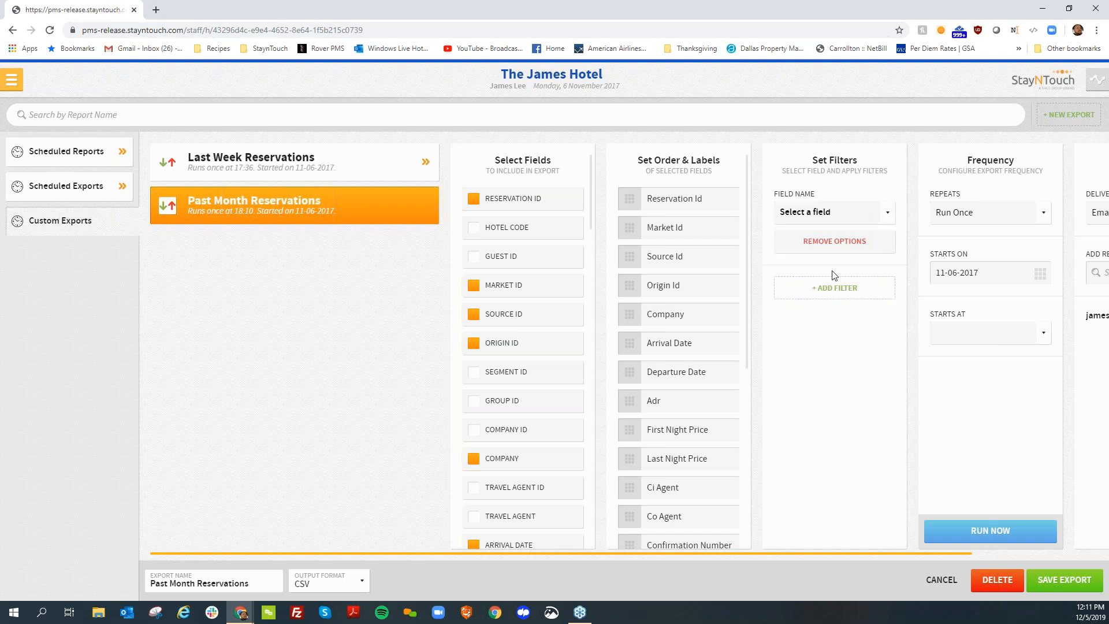
left_click(849, 213)
left_click(825, 417)
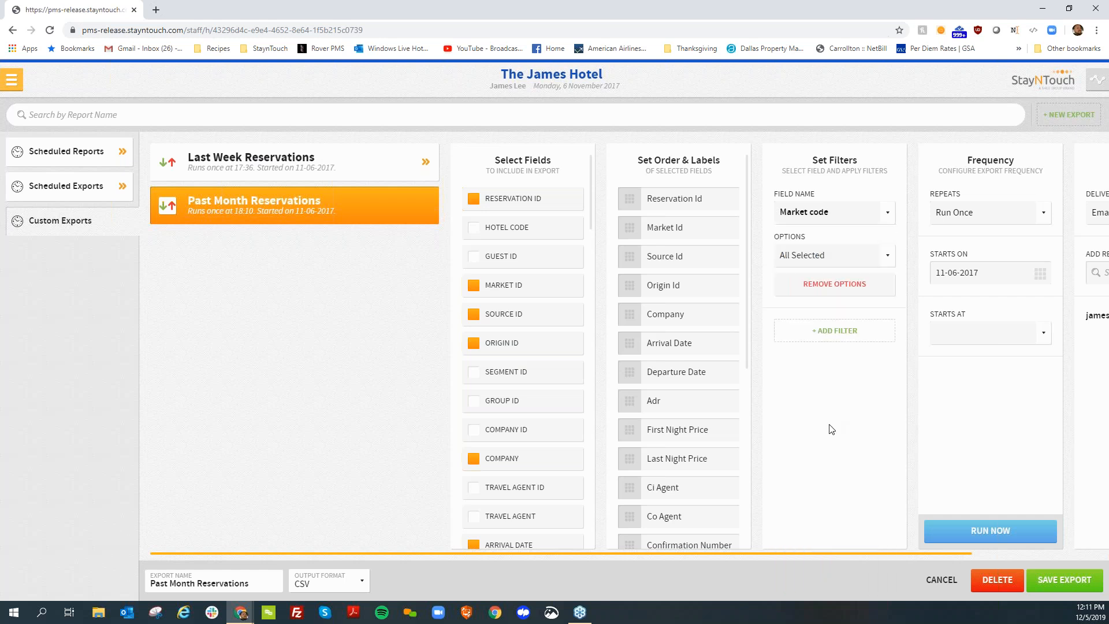
left_click(834, 259)
left_click(819, 277)
left_click(818, 301)
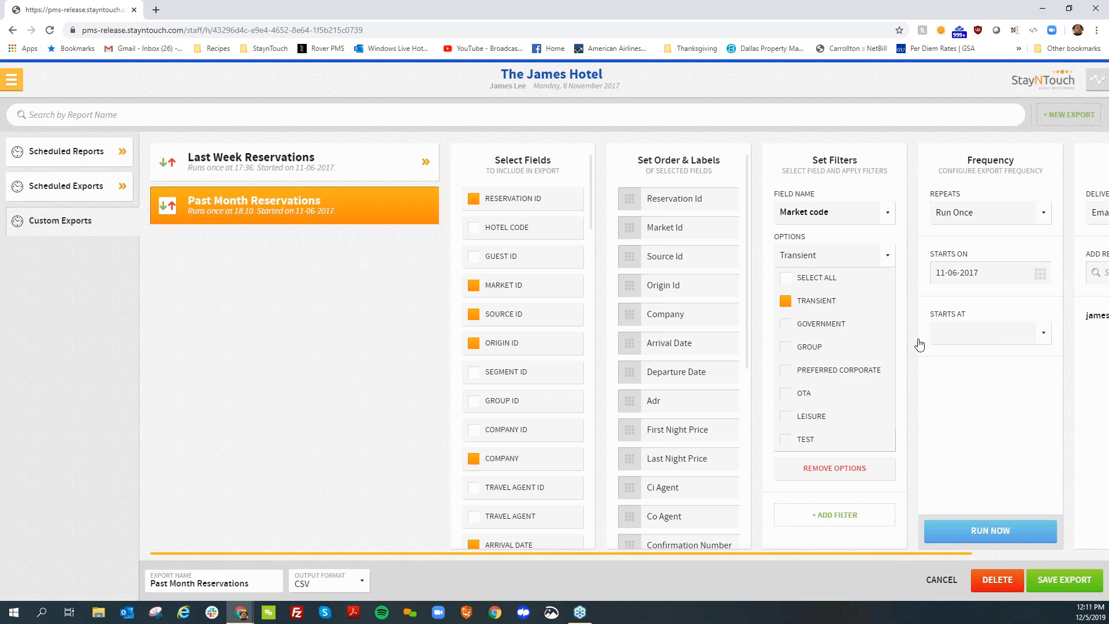
left_click(890, 264)
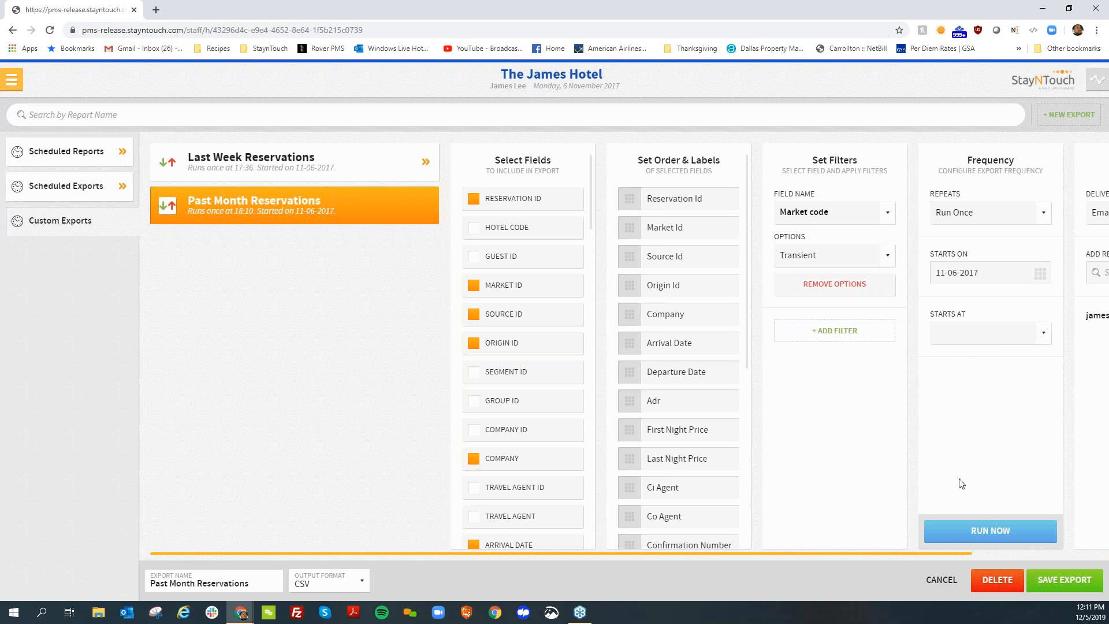
Run the Past Month Reservations export with the Transient filter and leave its settings without saving
left_click(978, 530)
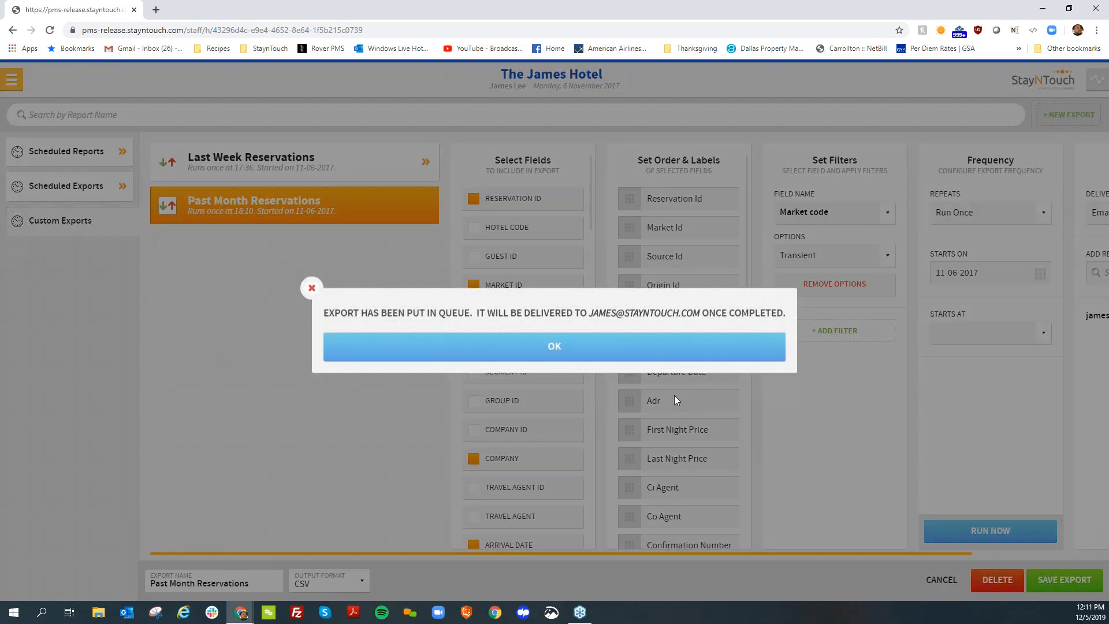
left_click(676, 346)
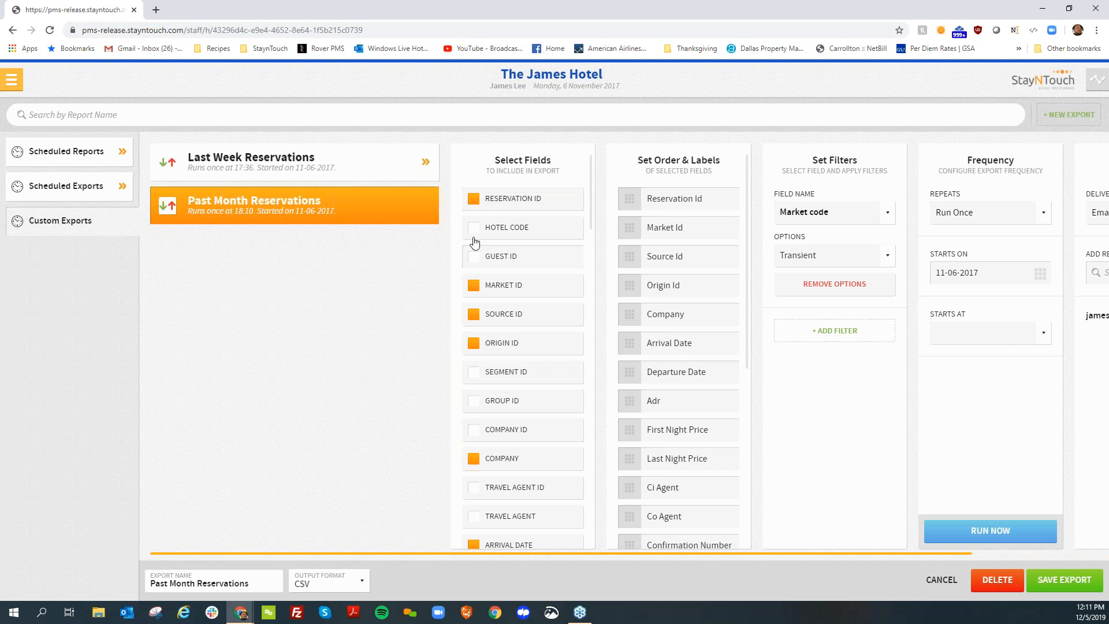
left_click(958, 580)
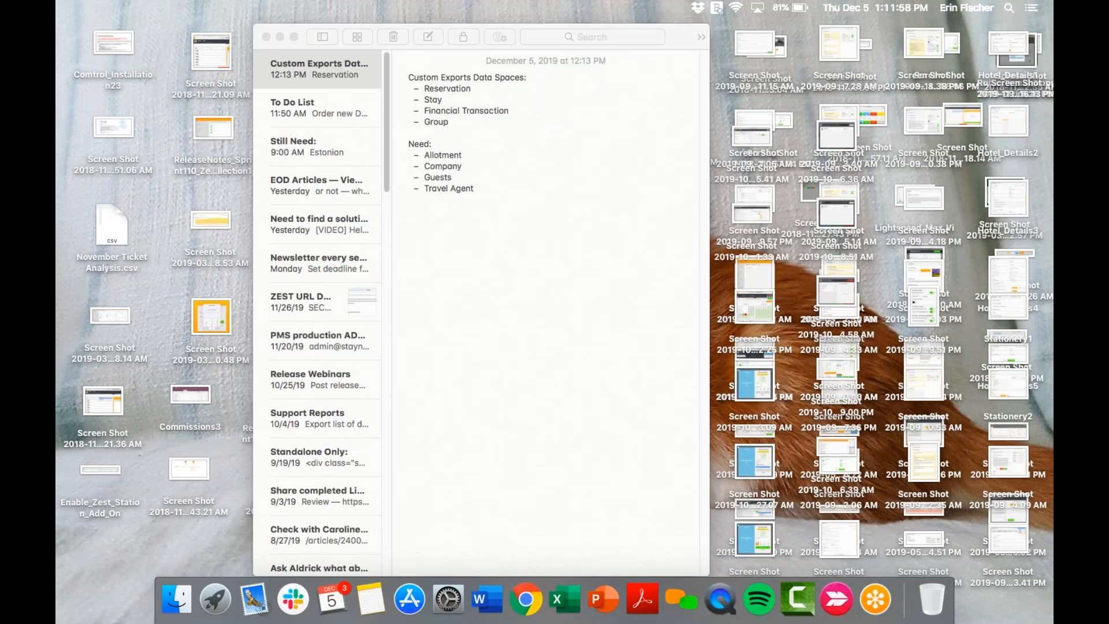
Switch to the webinar slideshow in Chrome and advance to the Presentation Recap slide
left_click(526, 604)
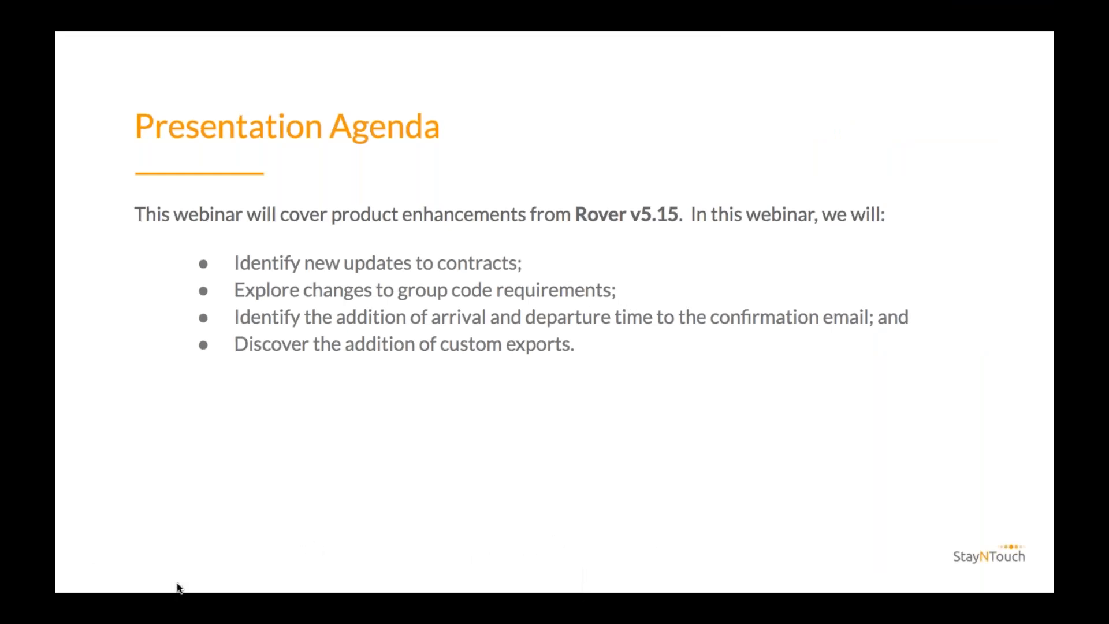
left_click(177, 585)
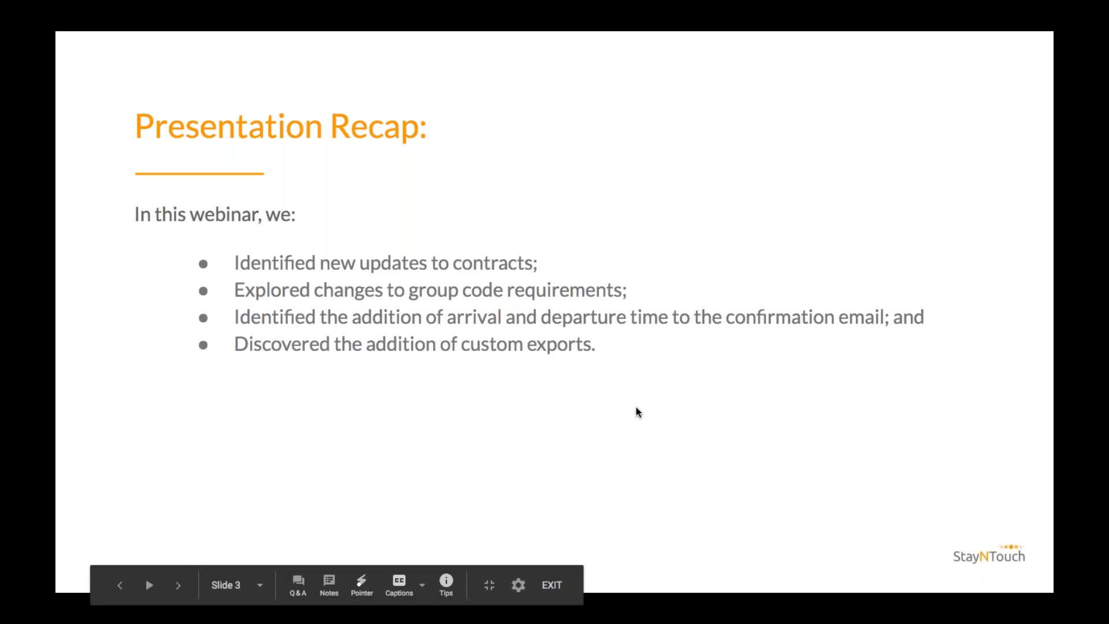